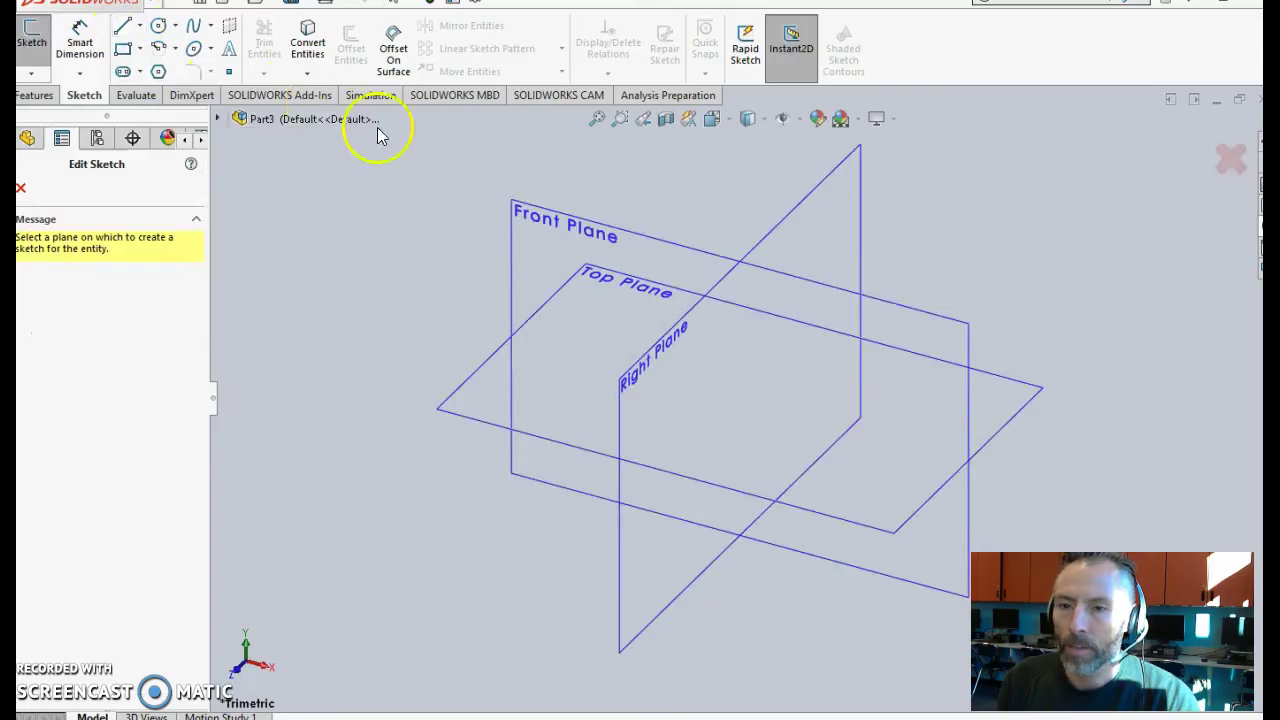
# - Sketch a closed five-sided wedge profile on the Front Plane, about 3.36 in high, with a 2.34 in top edge and a 5.13 in slope
pyautogui.click(579, 229)
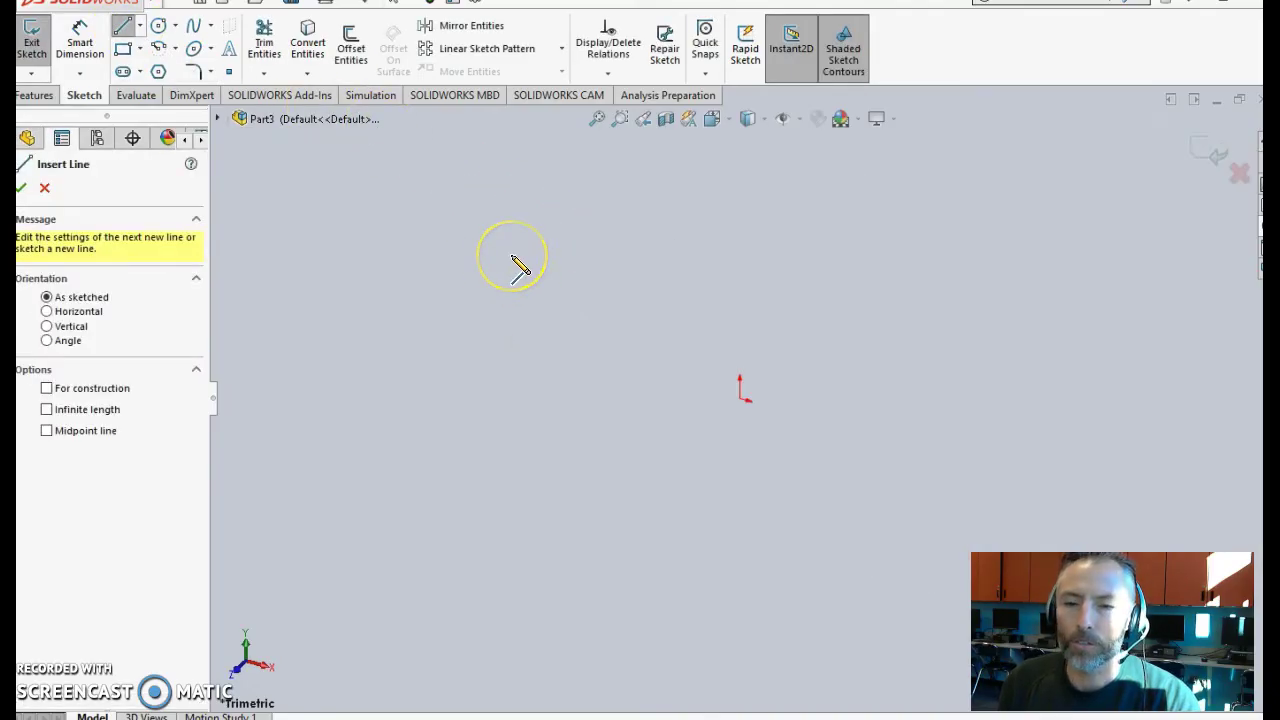
pyautogui.click(732, 127)
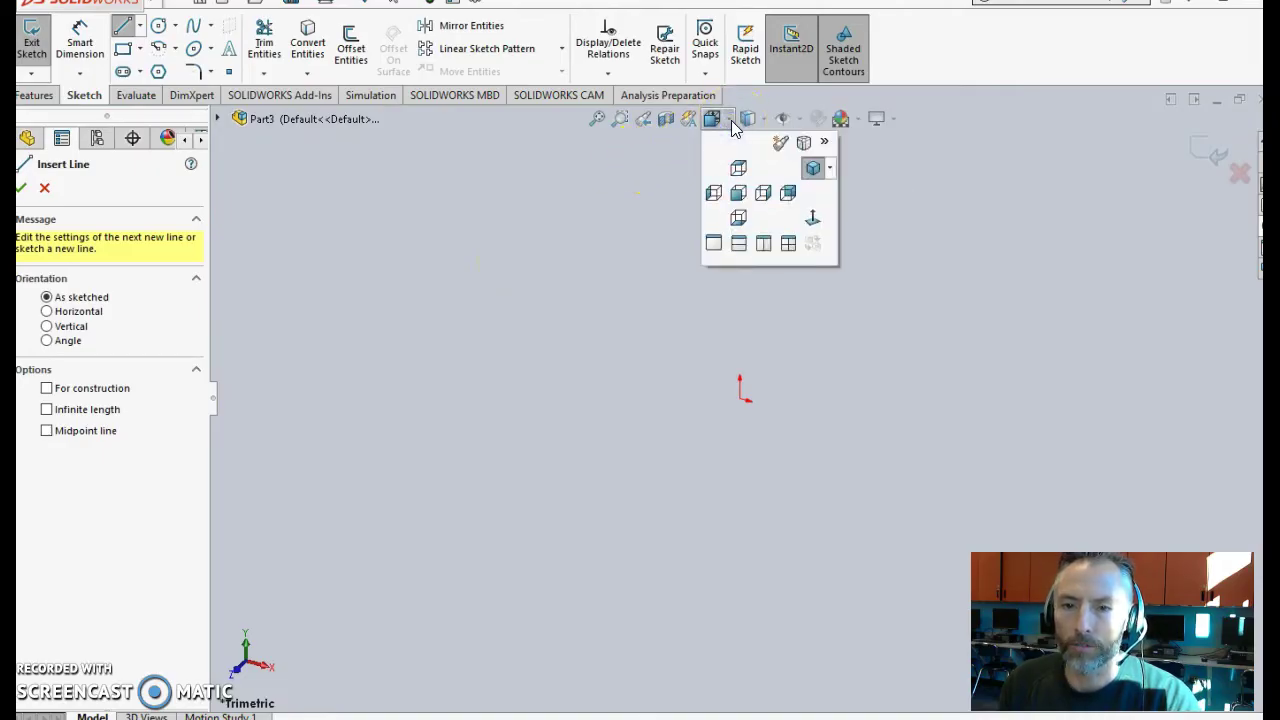
pyautogui.click(738, 192)
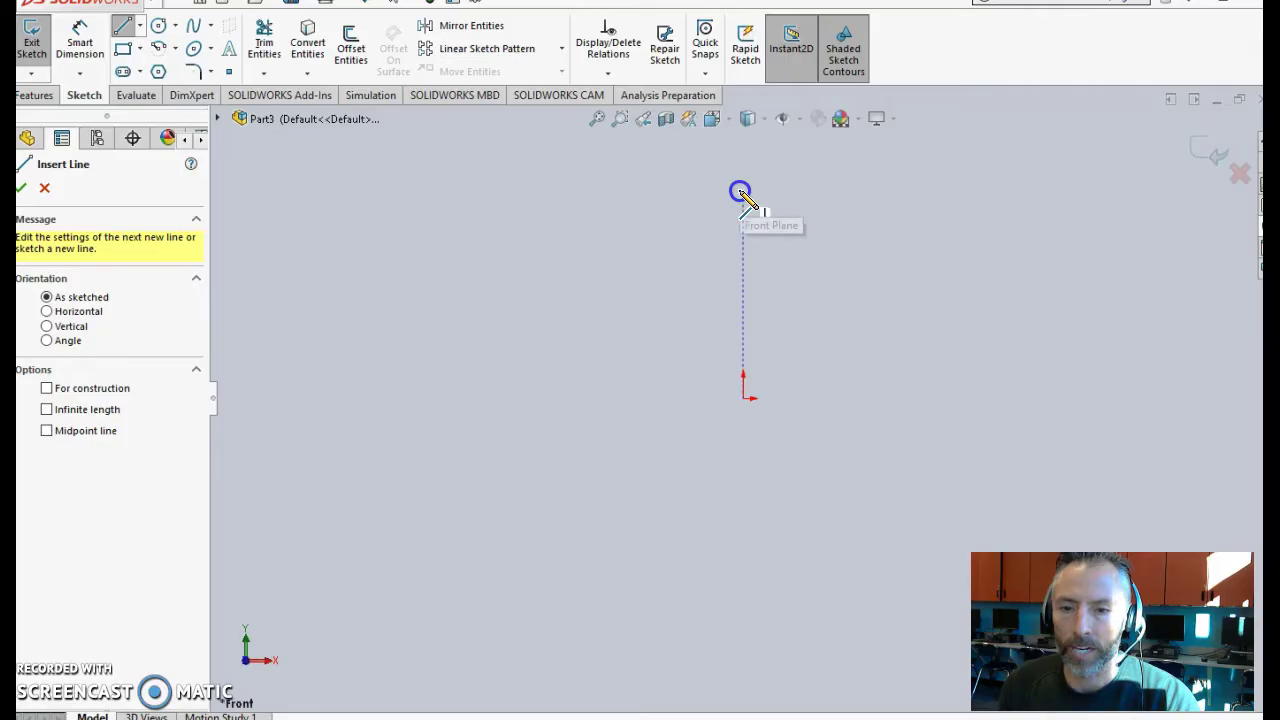
pyautogui.moveTo(566, 196)
pyautogui.mouseDown()
pyautogui.moveTo(578, 382)
pyautogui.moveTo(566, 426)
pyautogui.moveTo(923, 420)
pyautogui.moveTo(1040, 437)
pyautogui.moveTo(1043, 380)
pyautogui.moveTo(1008, 322)
pyautogui.mouseUp()
pyautogui.click(726, 195)
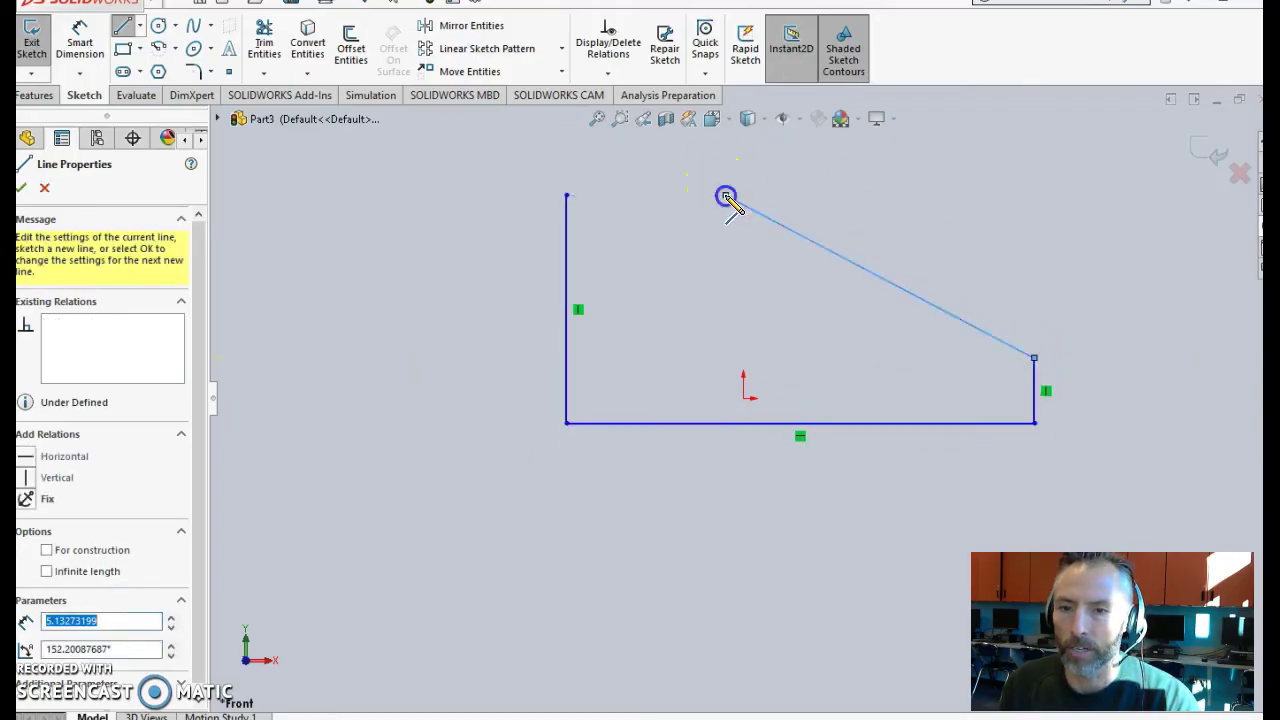
pyautogui.click(566, 195)
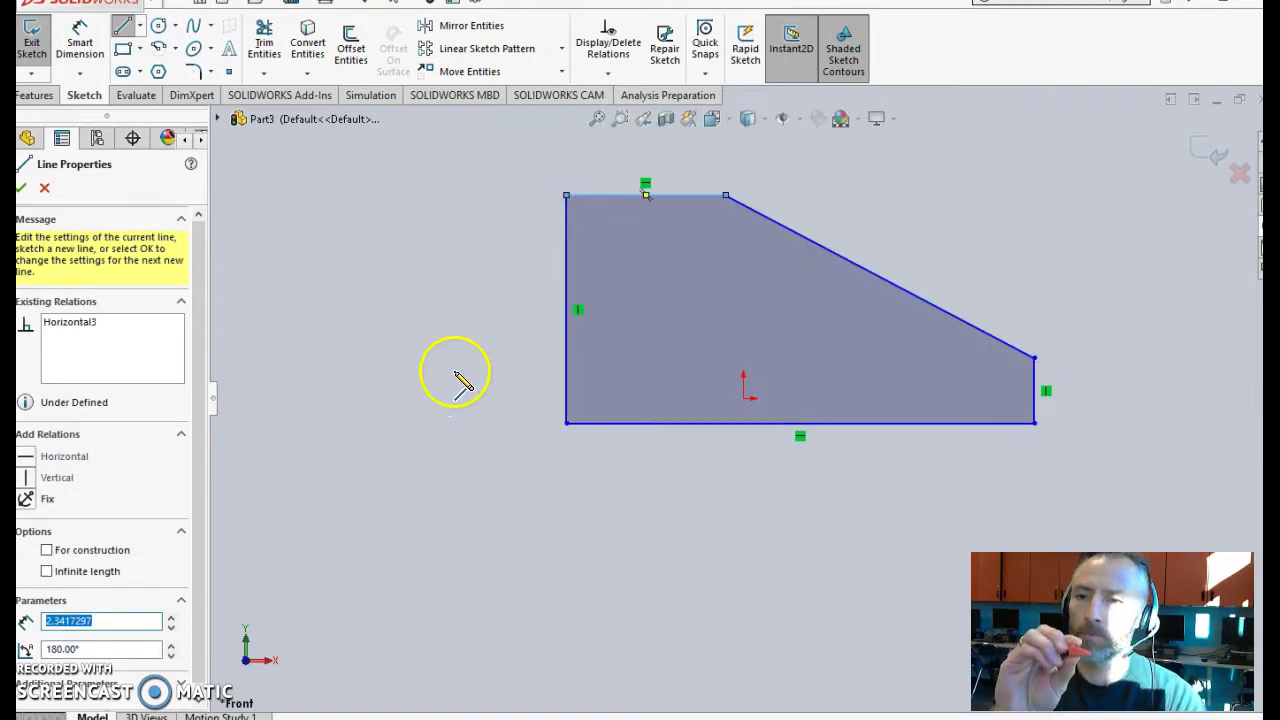
# - Dimension the profile's tall vertical edge and set it to 3/8 in
pyautogui.click(80, 38)
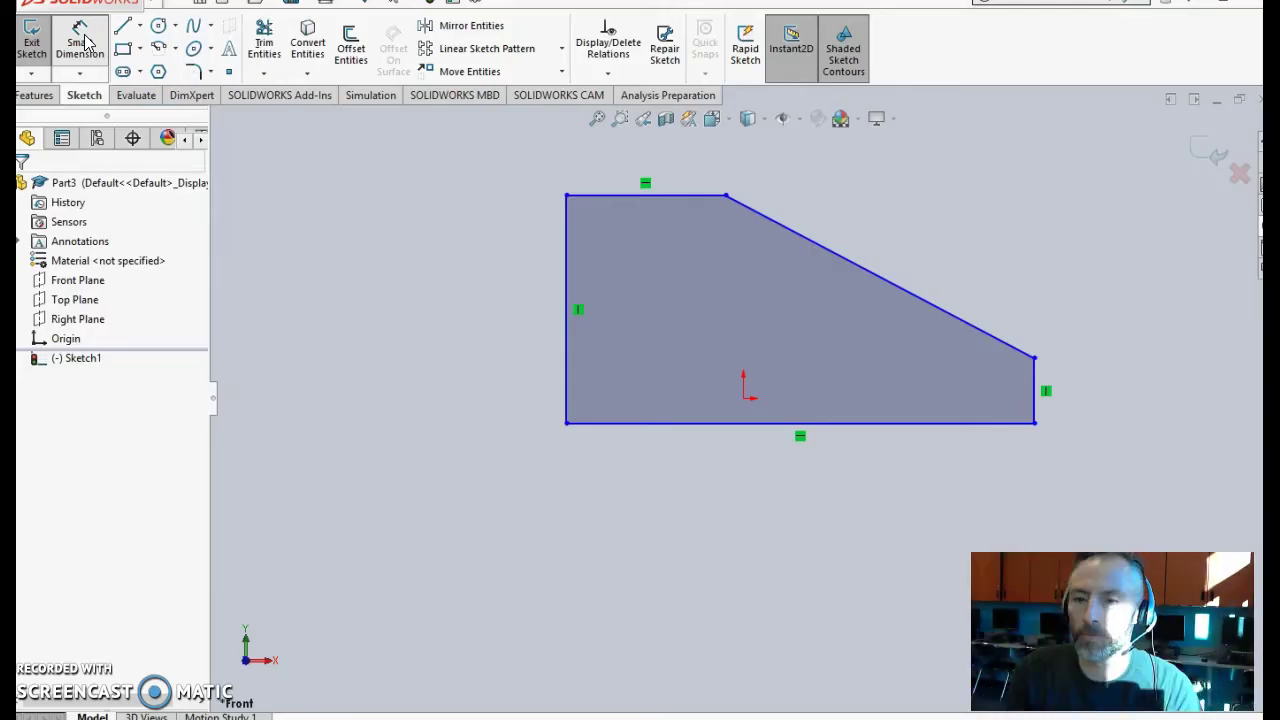
pyautogui.click(82, 45)
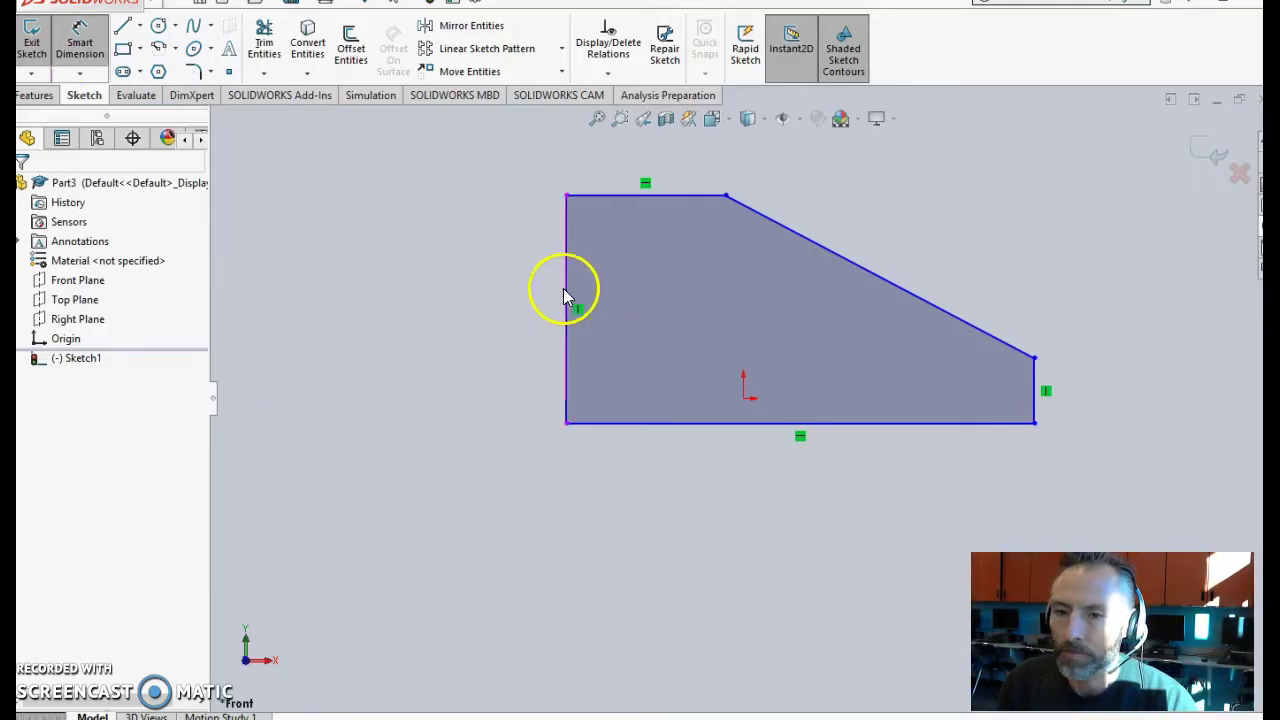
pyautogui.click(568, 266)
pyautogui.click(520, 254)
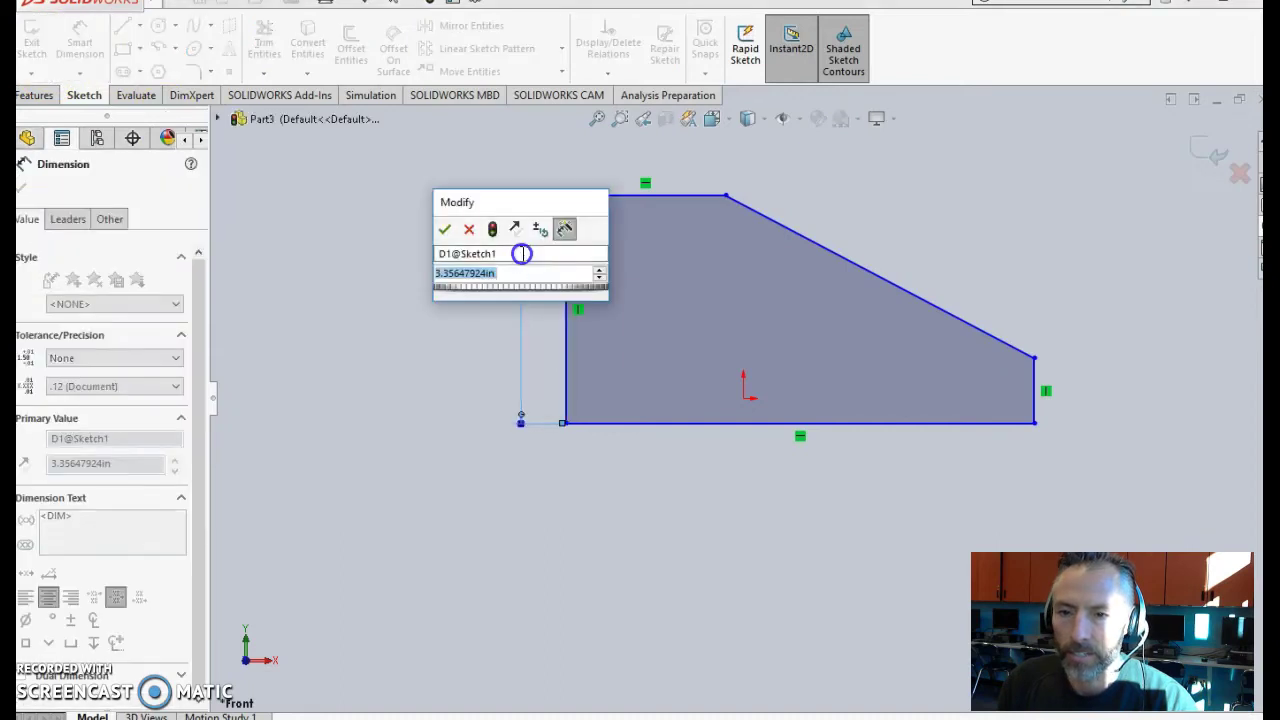
pyautogui.write('4.8')
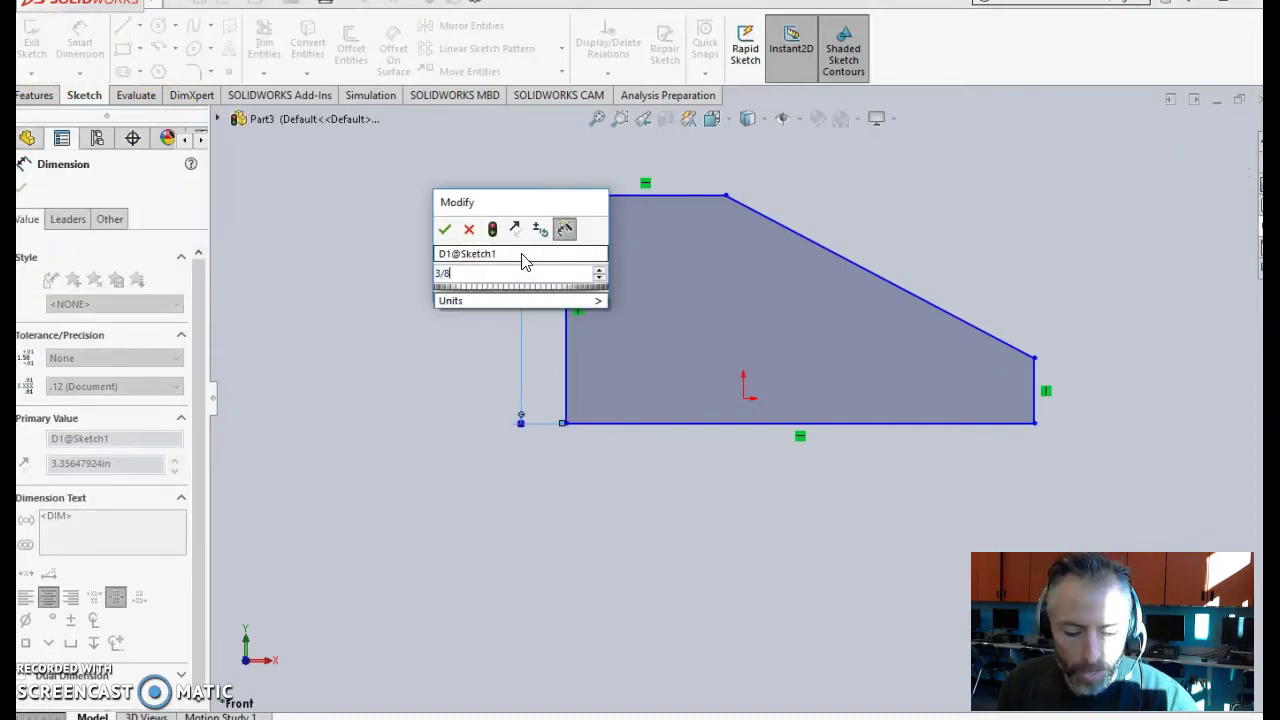
pyautogui.press('Return')
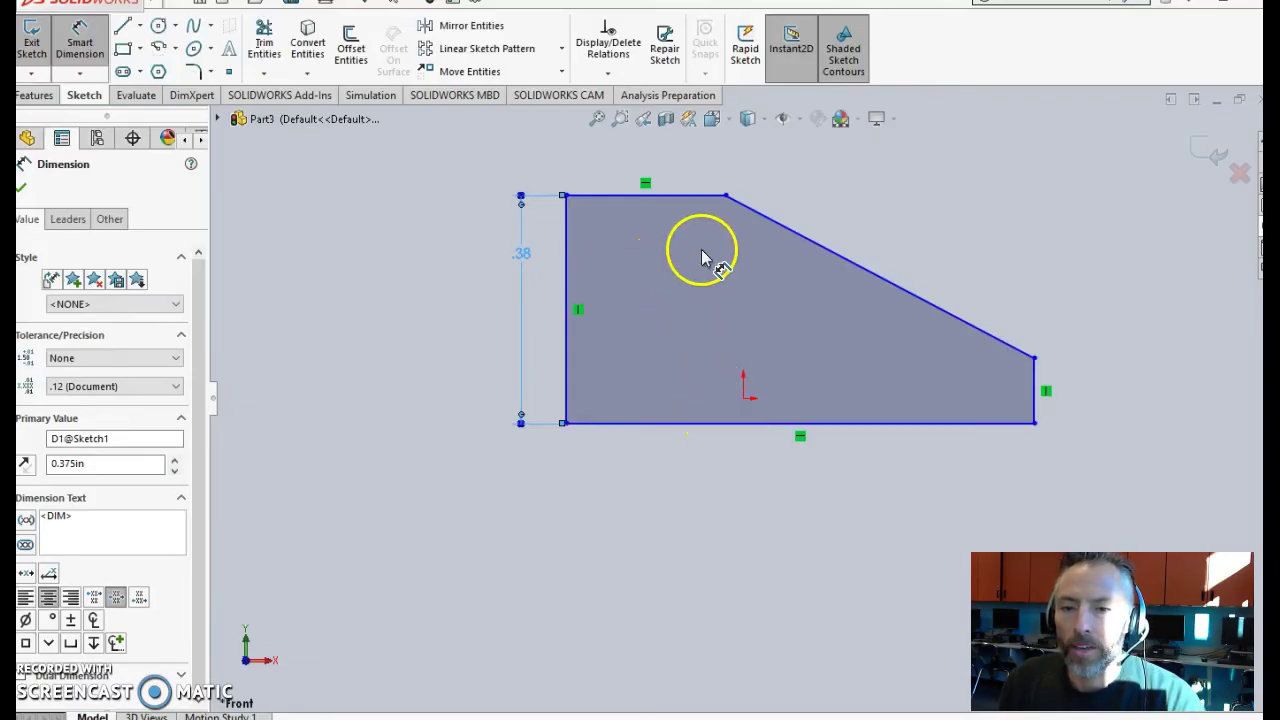
# - Dimension the profile's horizontal top edge and set it to 5/16 in
pyautogui.click(690, 195)
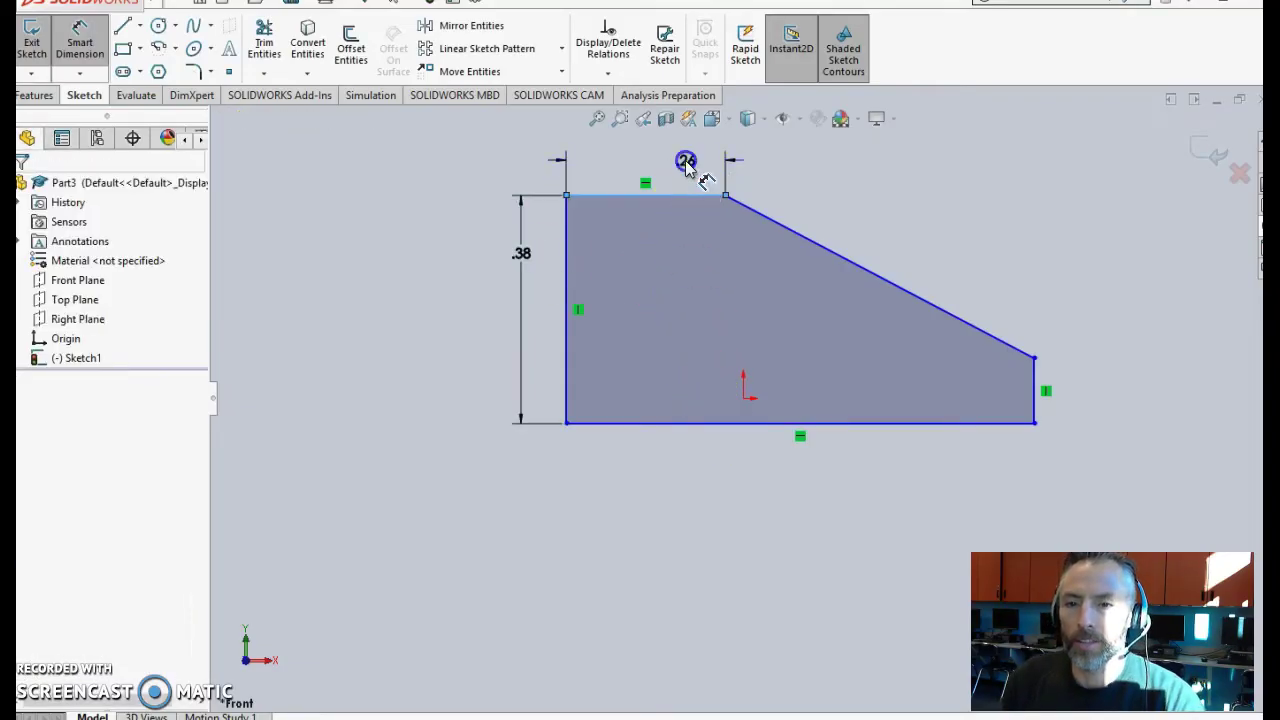
pyautogui.click(687, 163)
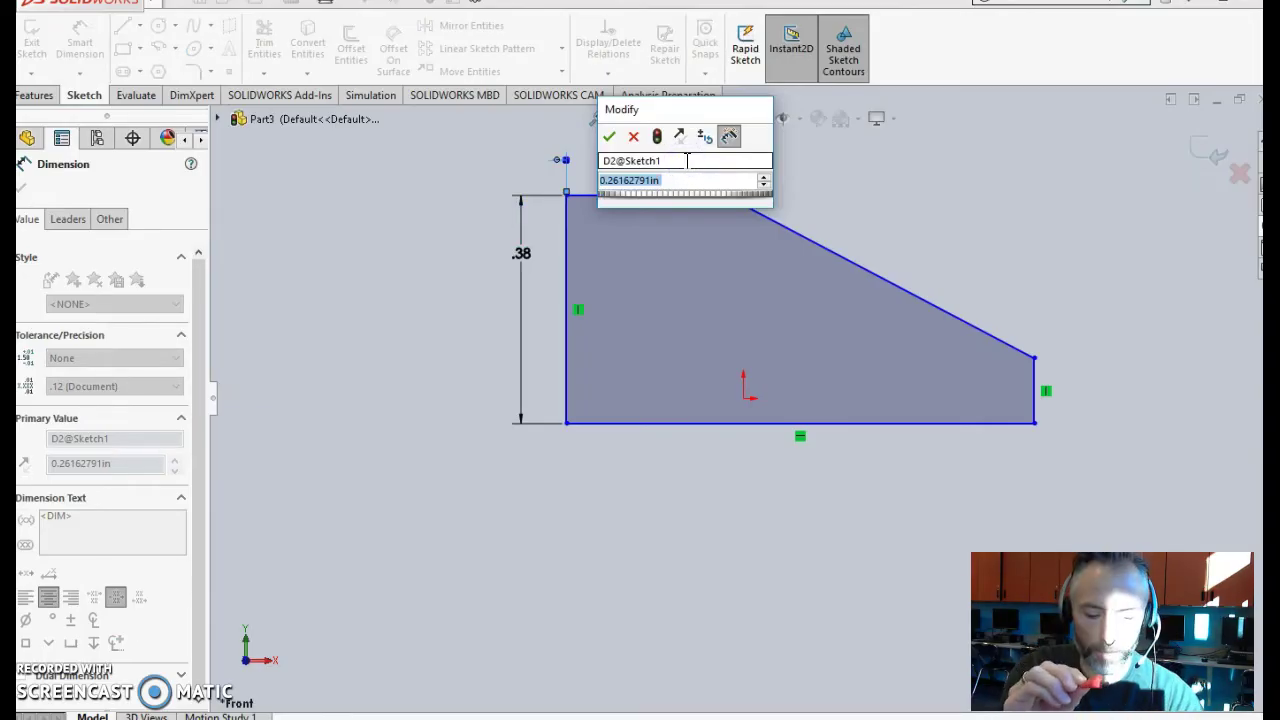
pyautogui.write('5/16')
pyautogui.click(707, 135)
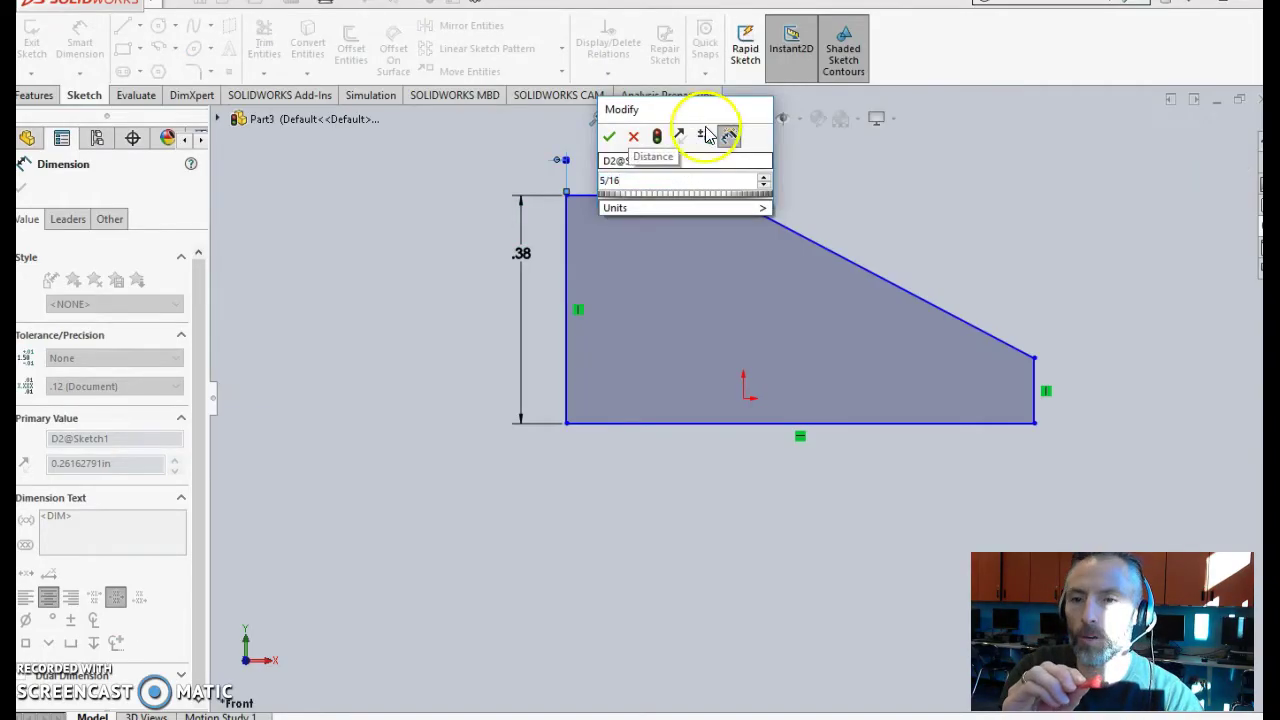
pyautogui.click(706, 136)
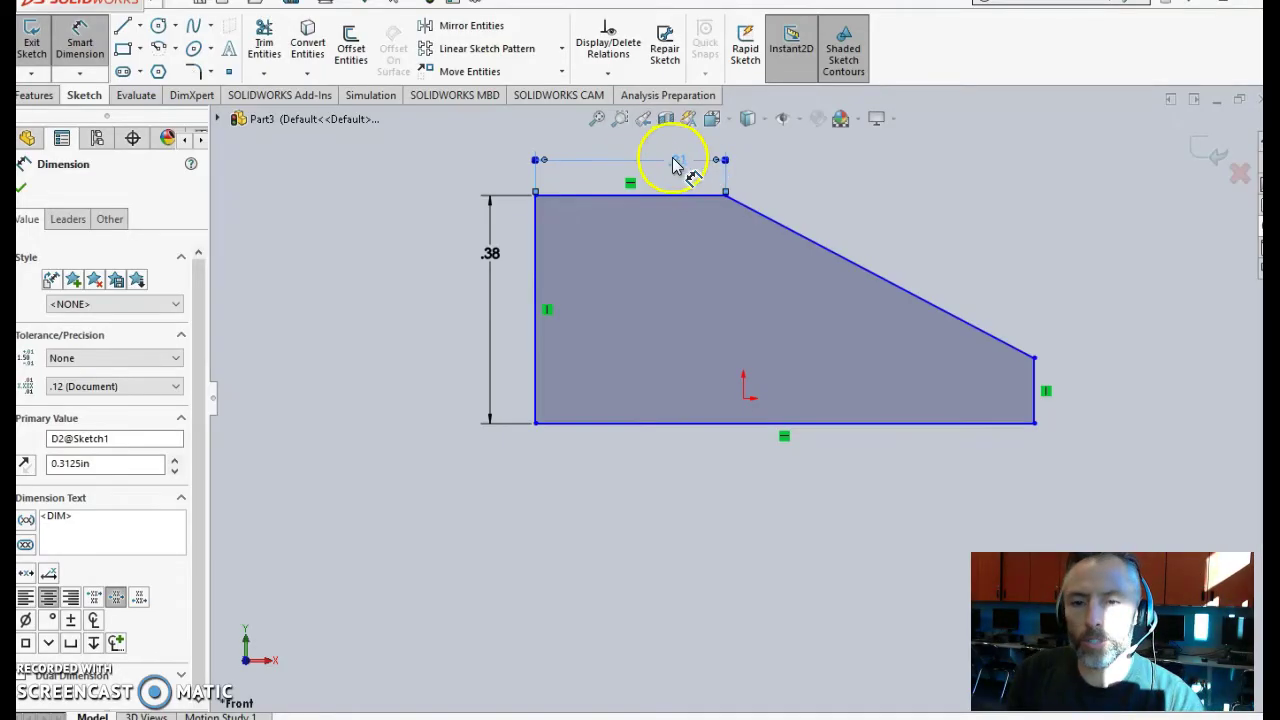
# - Dimension the profile's bottom edge and set its length to 15/16 in
pyautogui.click(706, 432)
pyautogui.click(710, 457)
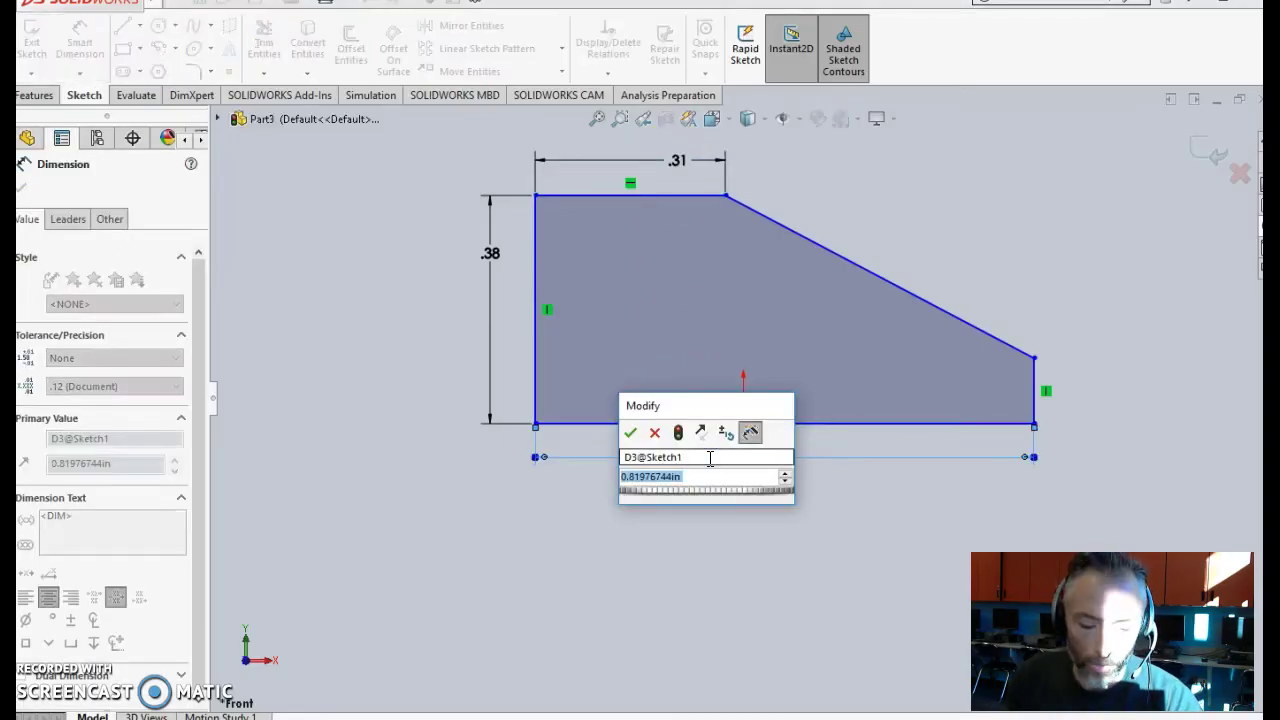
pyautogui.write('5/16"')
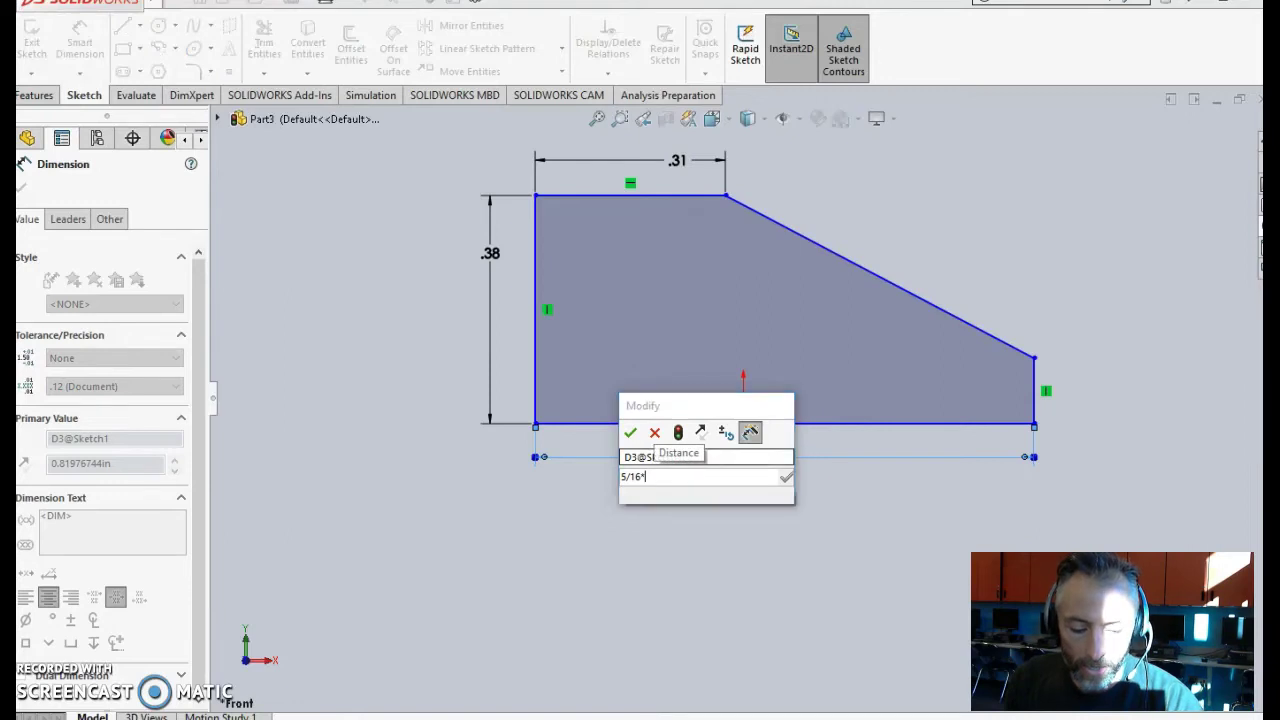
pyautogui.write('*3')
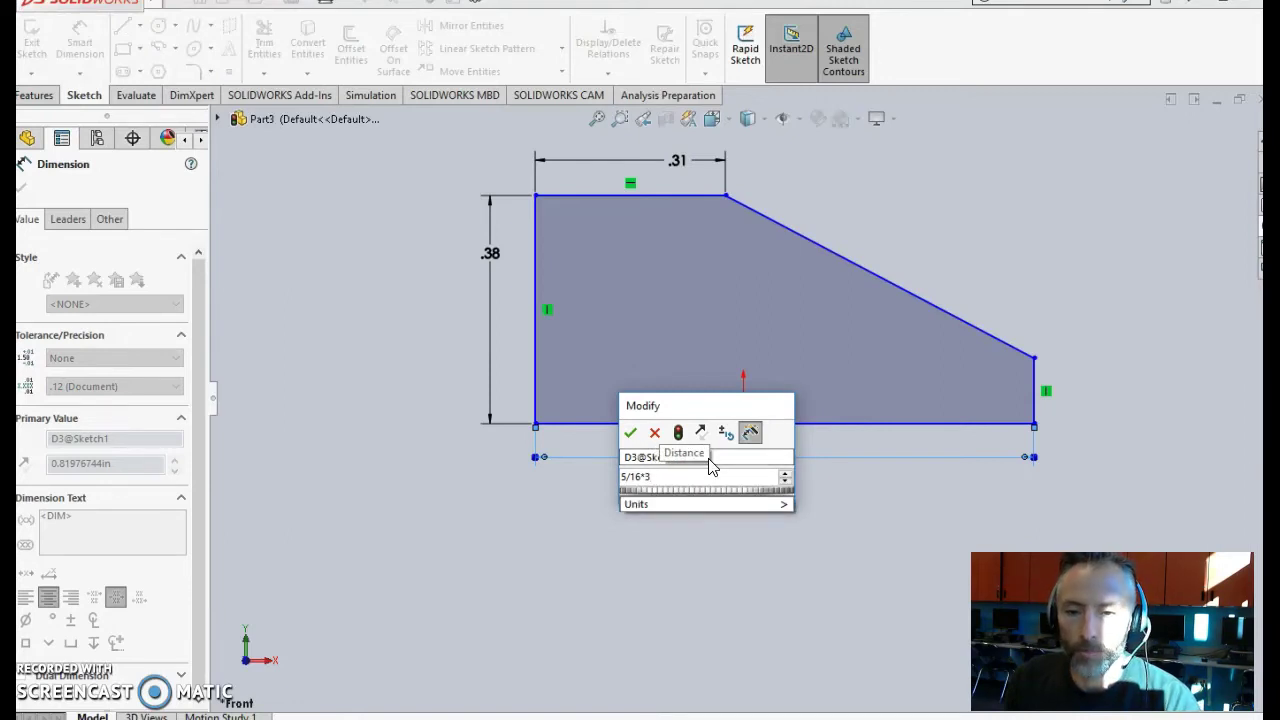
pyautogui.press('BackSpace')
pyautogui.press('BackSpace')
pyautogui.press('BackSpace')
pyautogui.press('BackSpace')
pyautogui.press('BackSpace')
pyautogui.press('BackSpace')
pyautogui.press('BackSpace')
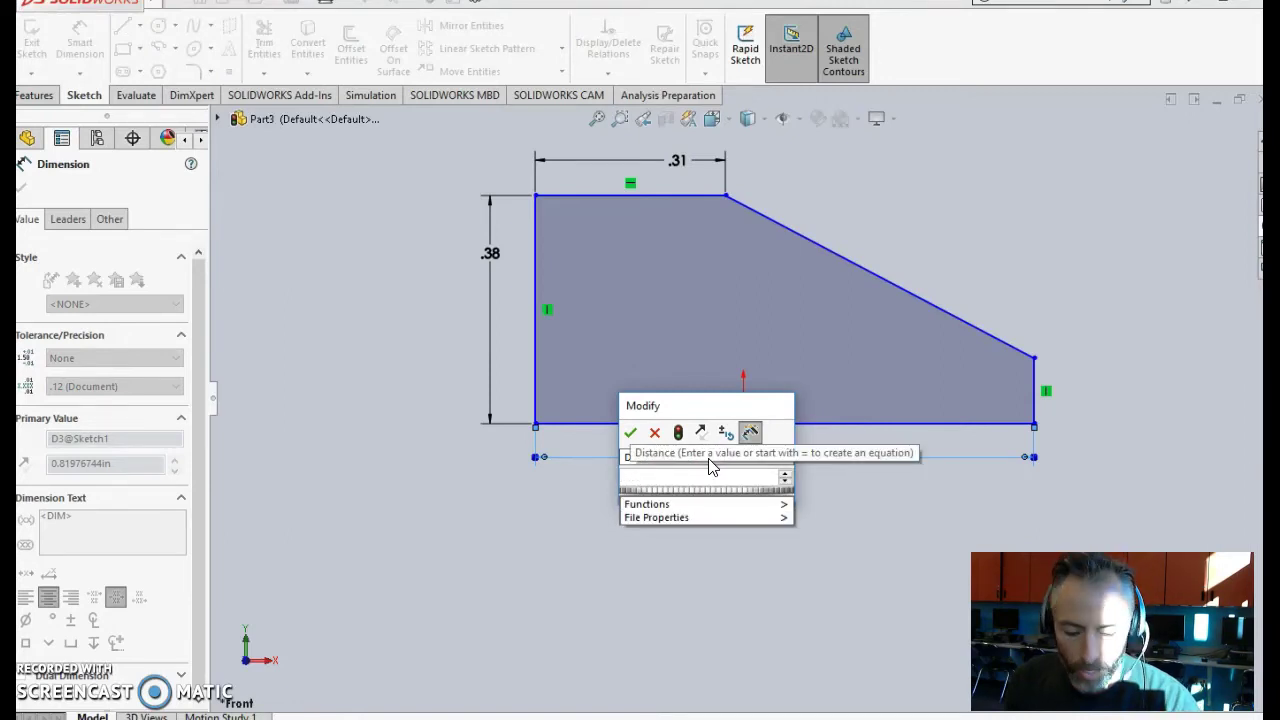
pyautogui.write('15/16')
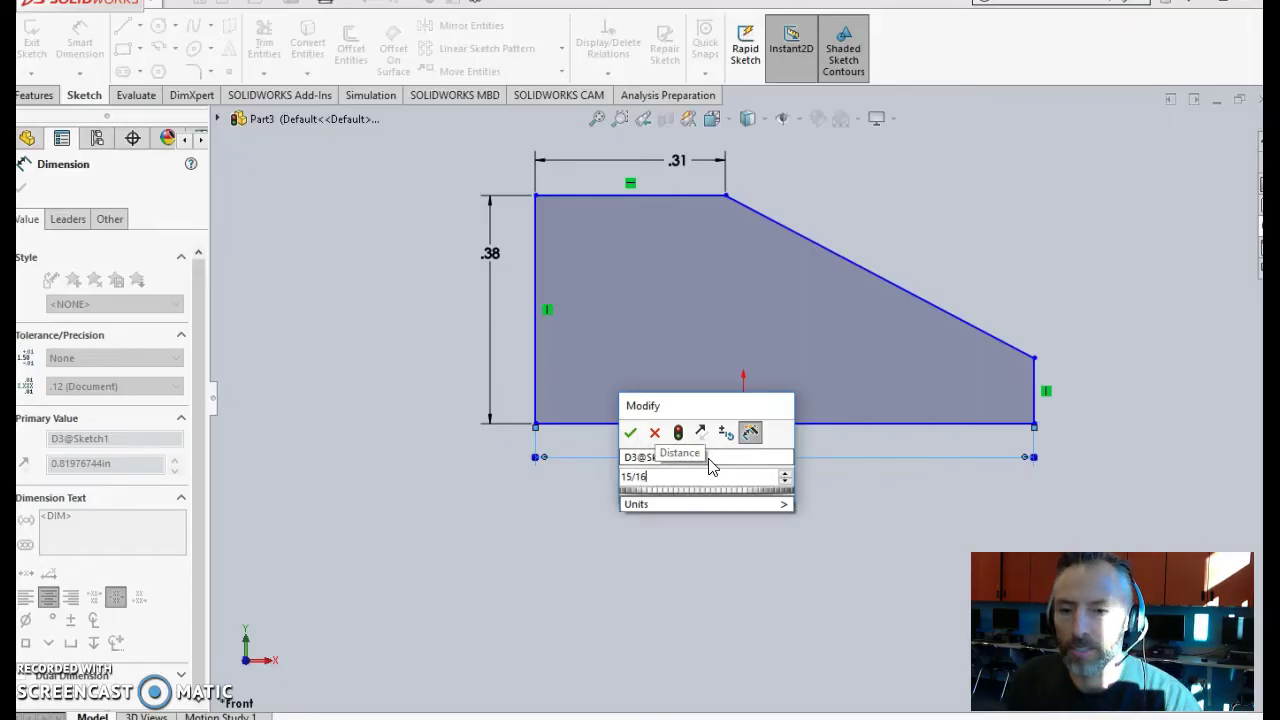
pyautogui.click(630, 432)
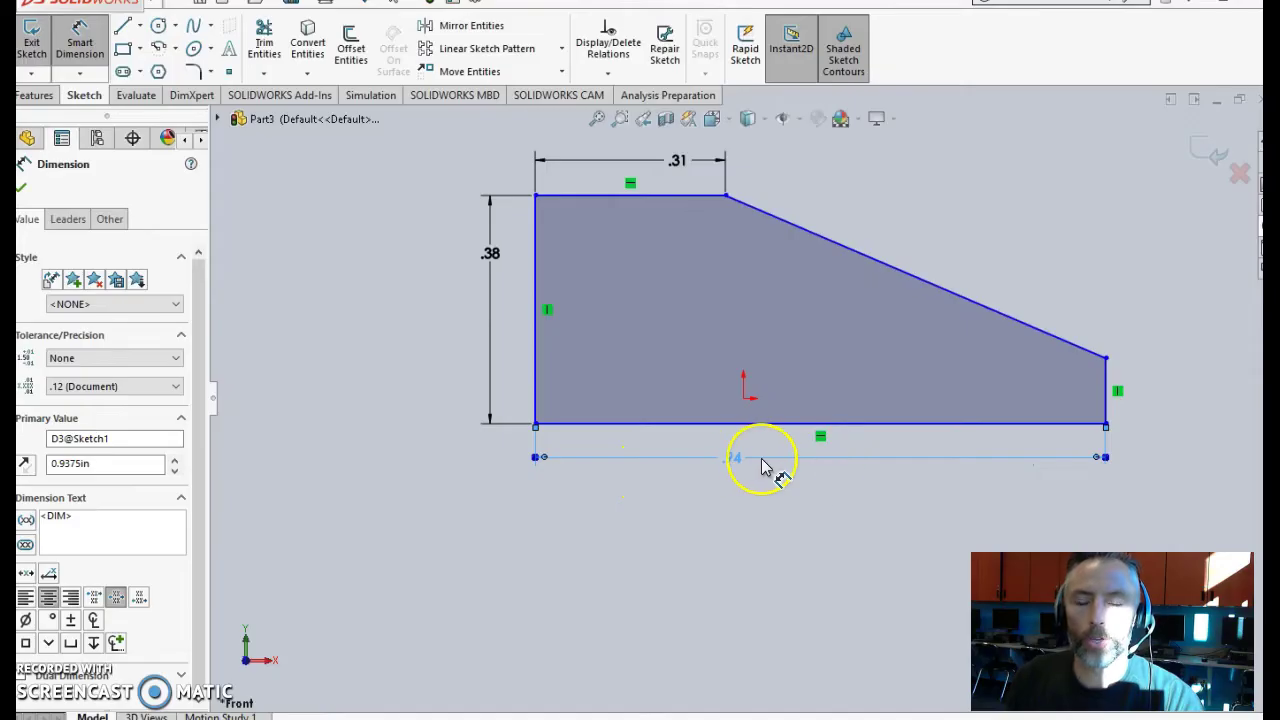
# - Dimension the short vertical edge at the low end of the slope and set it to 3/32 in
pyautogui.click(1104, 372)
pyautogui.click(1037, 366)
pyautogui.click(1116, 369)
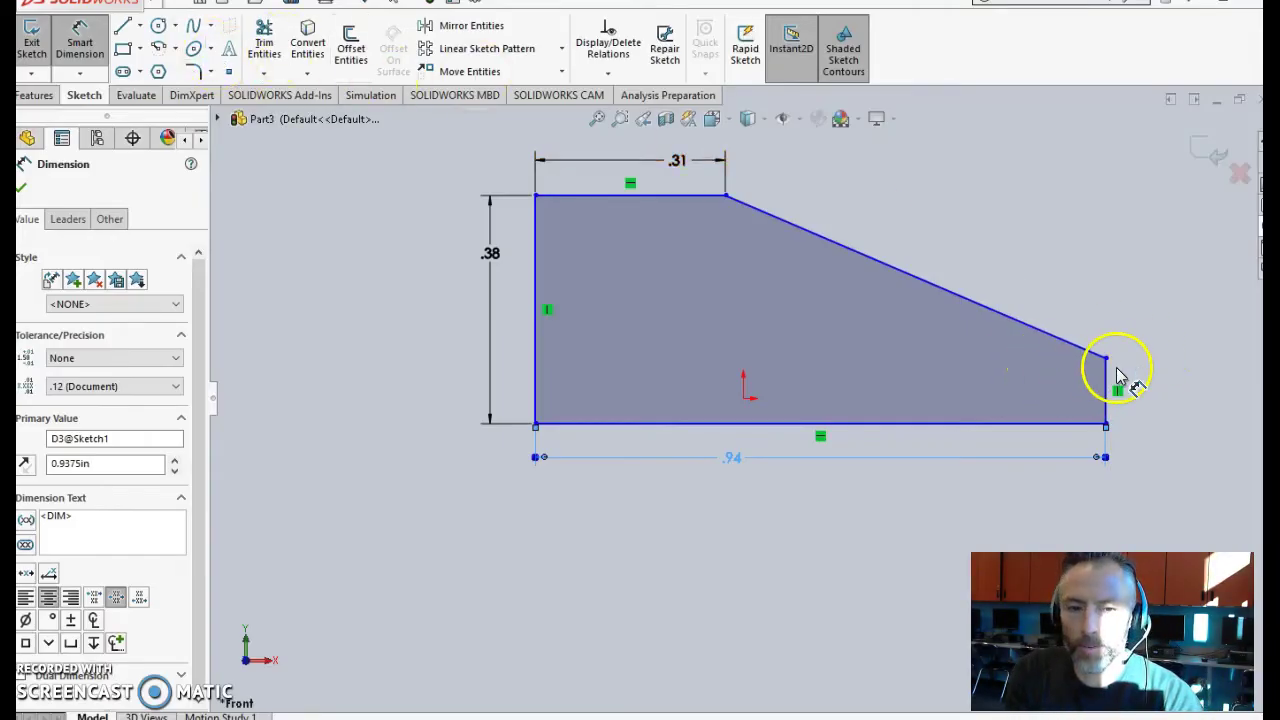
pyautogui.click(1106, 371)
pyautogui.click(1156, 370)
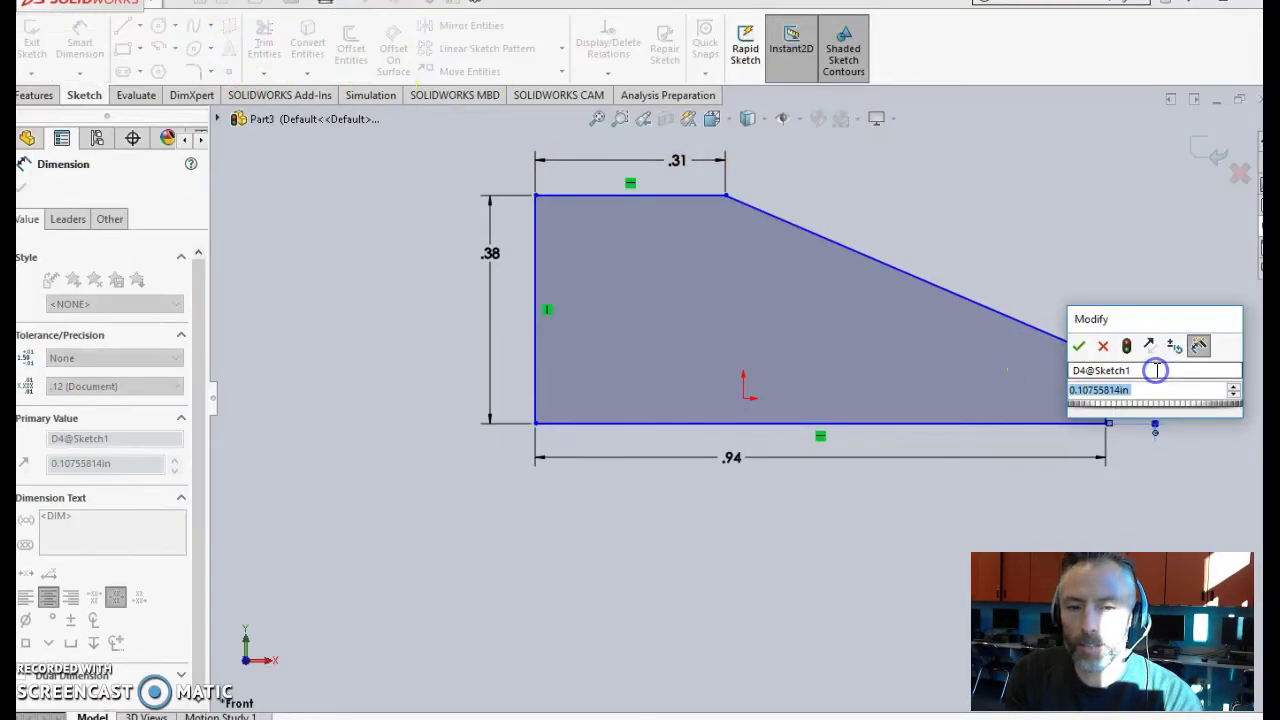
pyautogui.write('4/32')
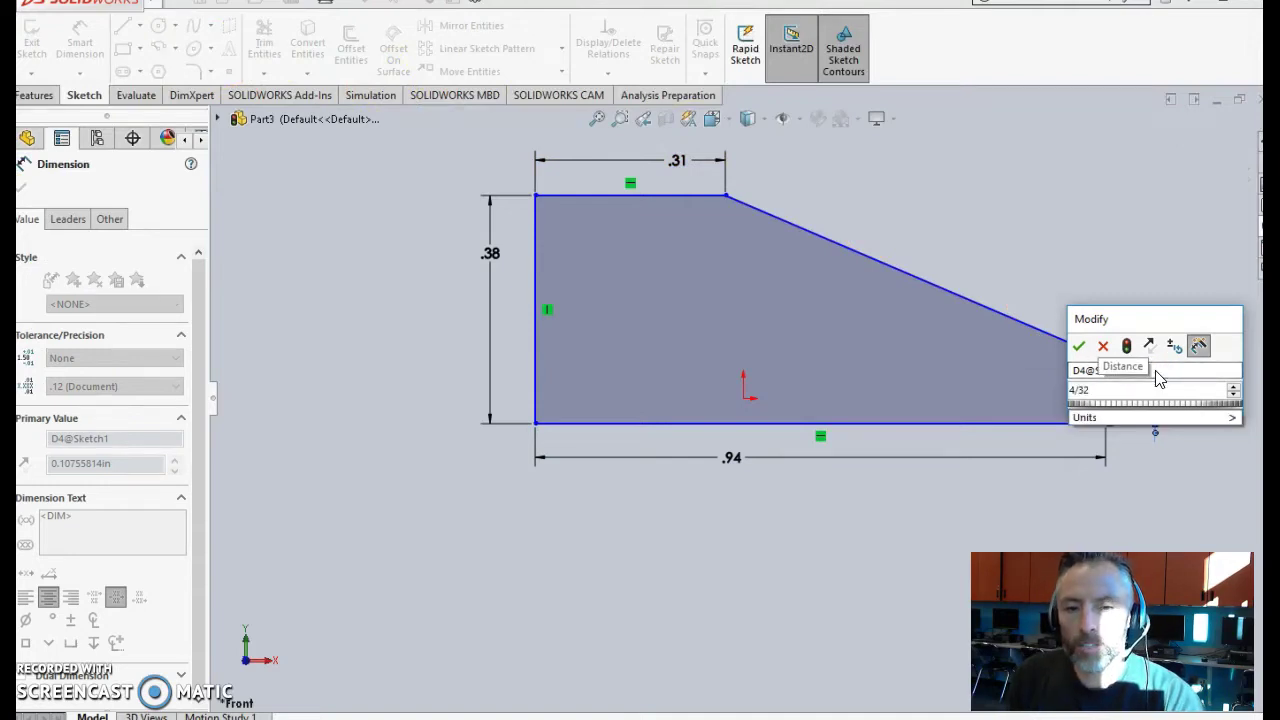
pyautogui.click(1068, 390)
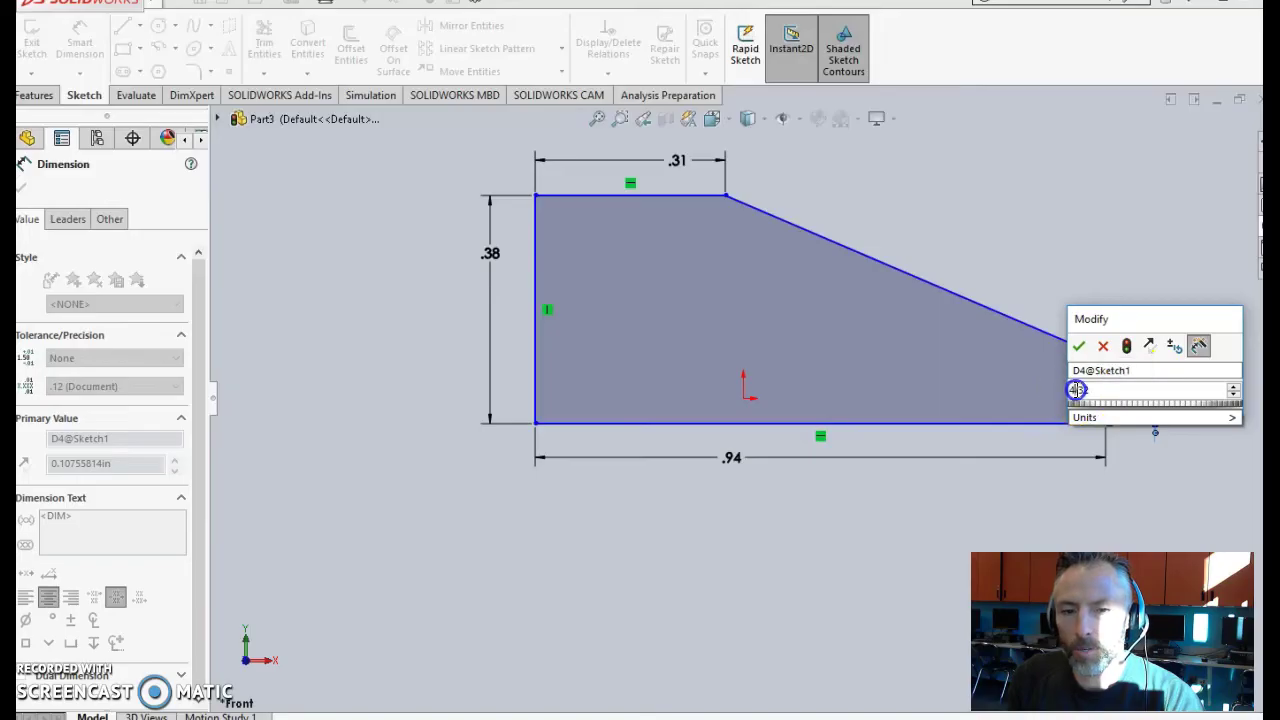
pyautogui.press('Delete')
pyautogui.write('3/32')
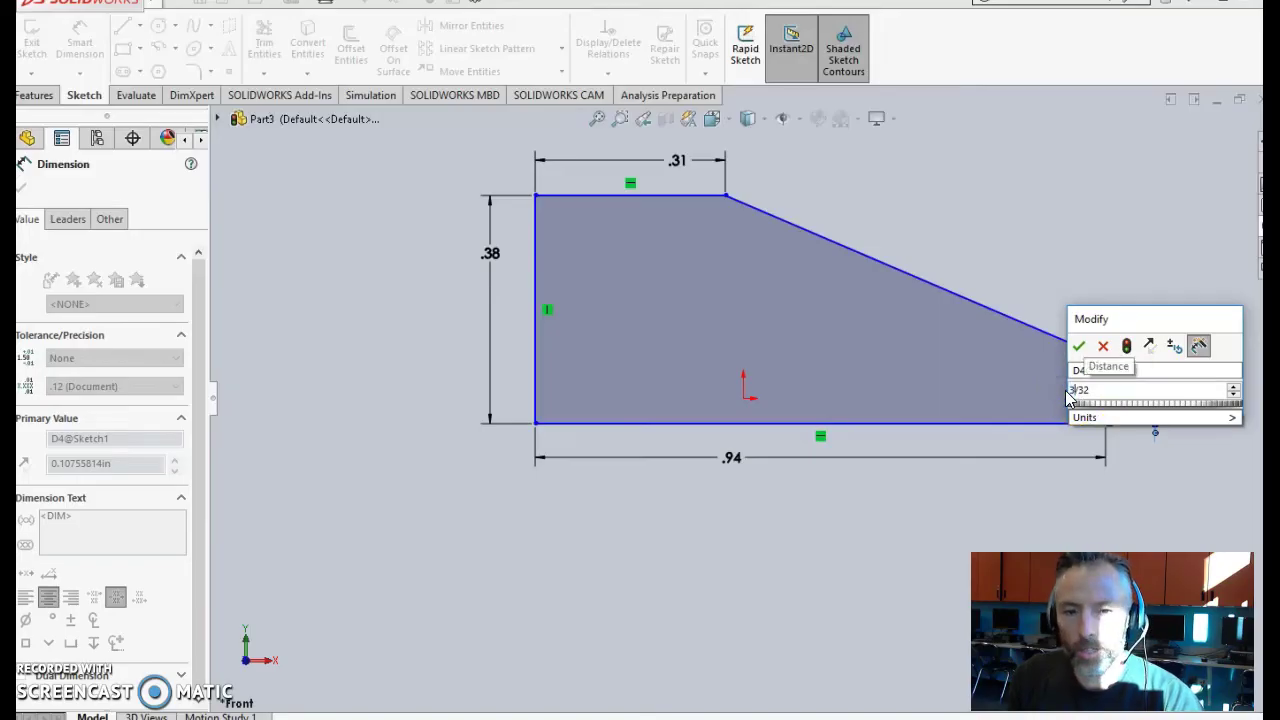
pyautogui.click(1078, 346)
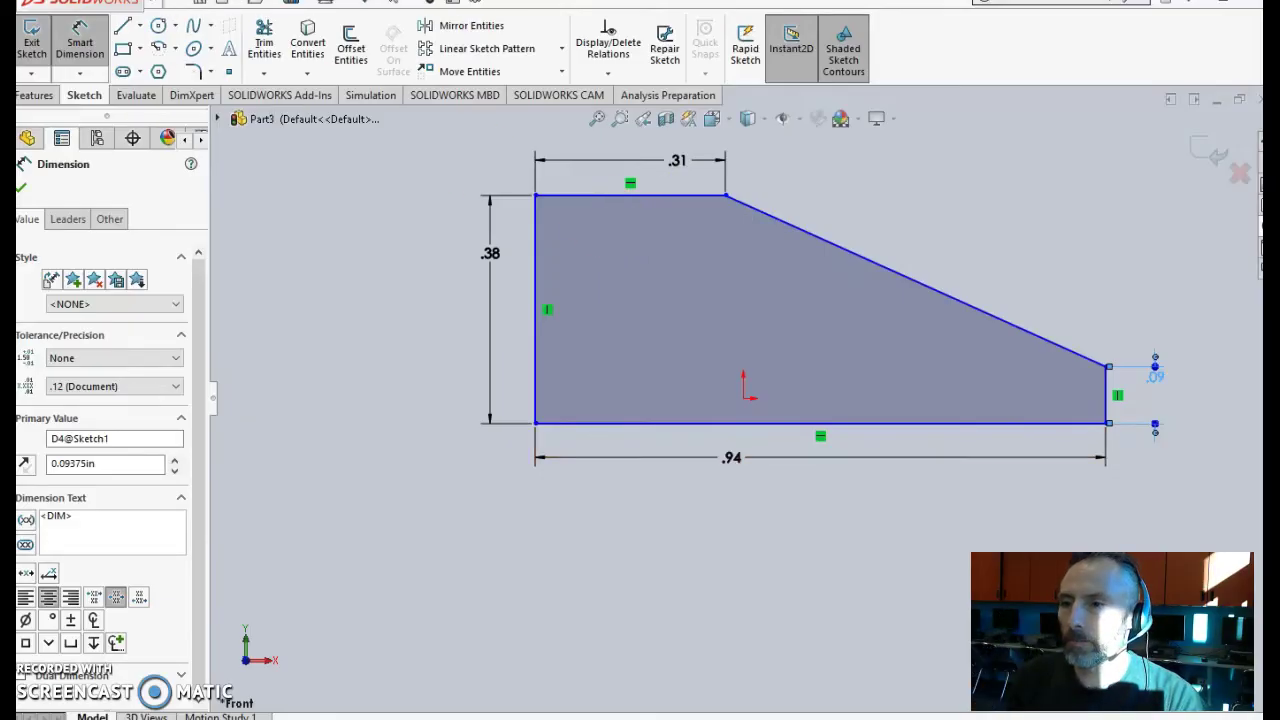
# - Extrude the wedge profile as a blind boss with a depth of 5/8 in
pyautogui.click(35, 95)
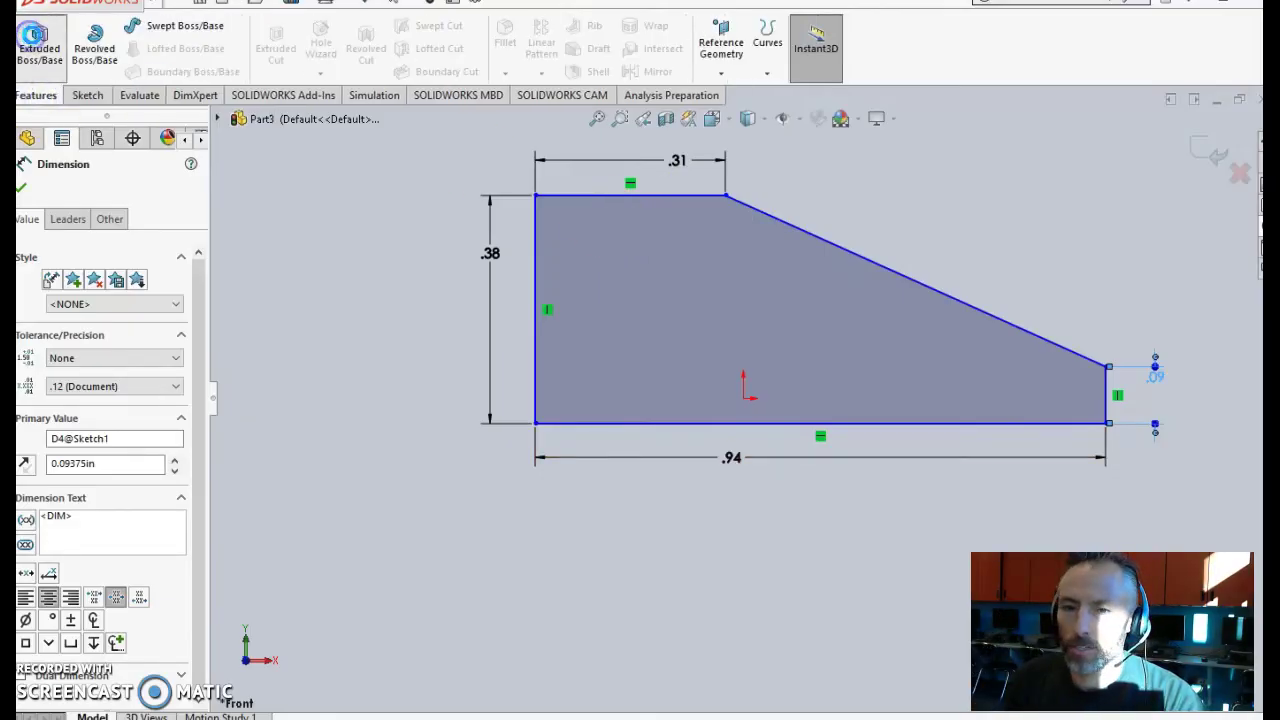
pyautogui.click(33, 37)
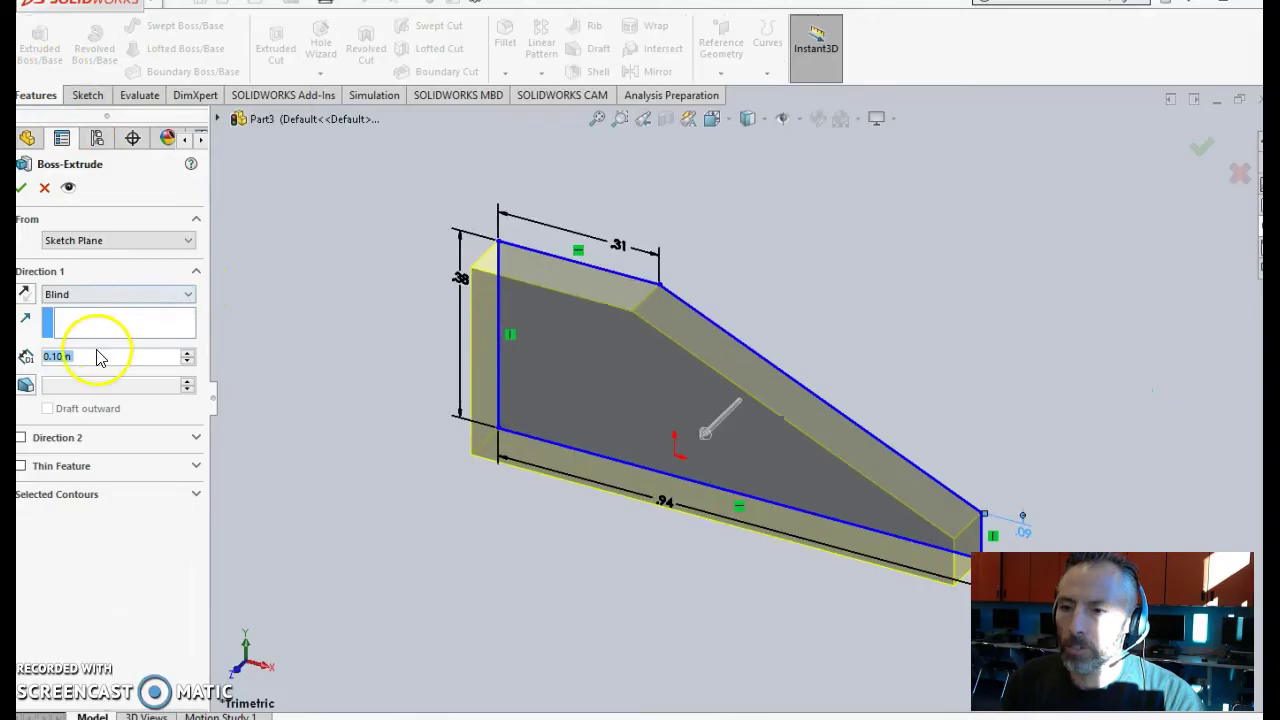
pyautogui.click(49, 356)
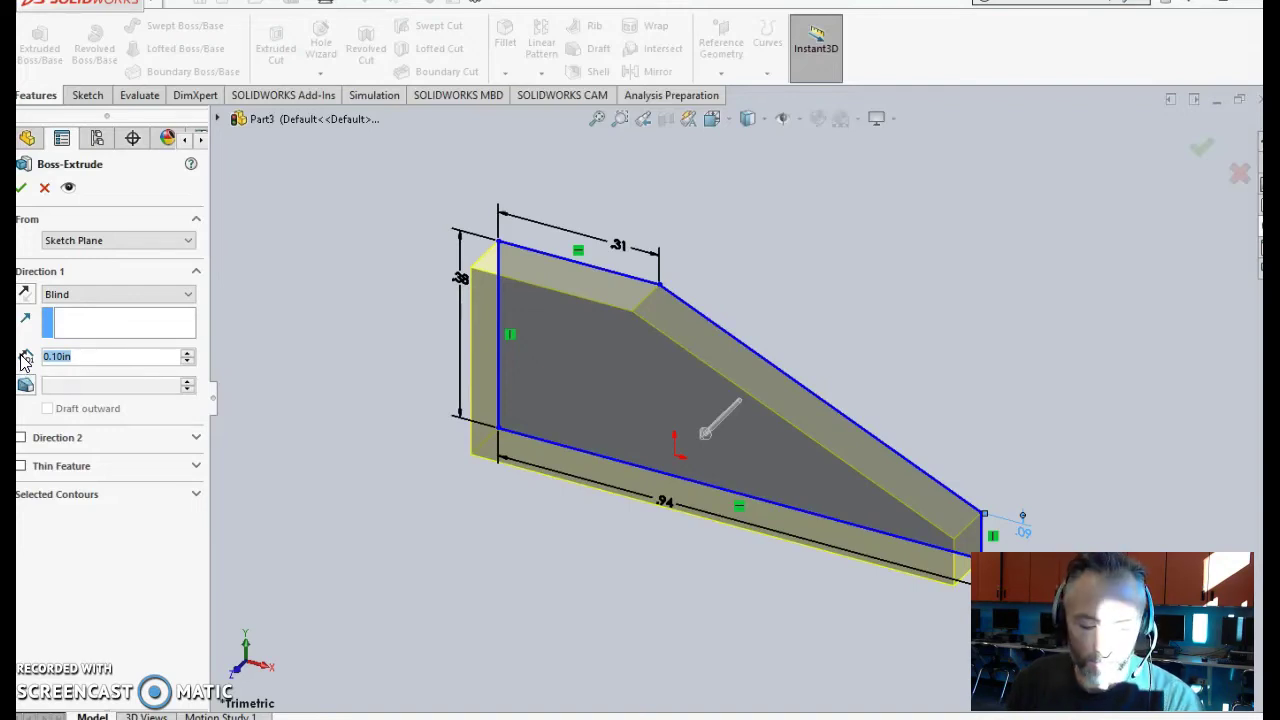
pyautogui.write('5/8')
pyautogui.click(380, 346)
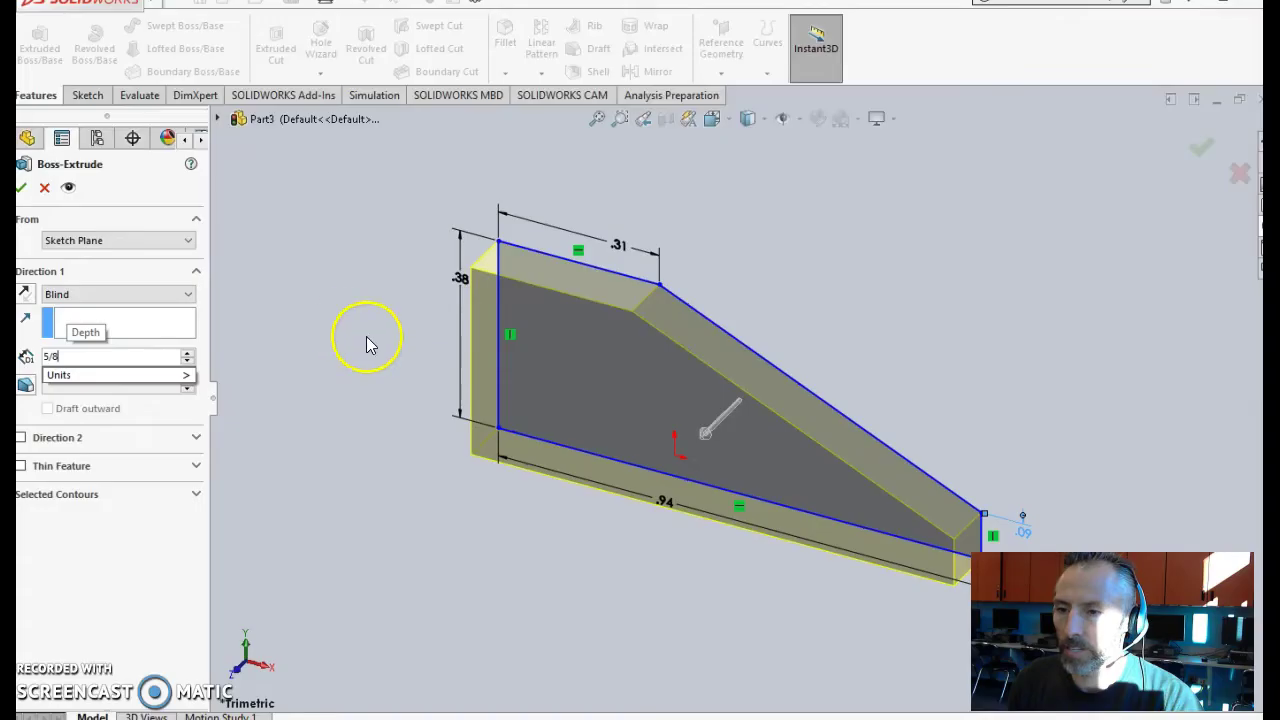
pyautogui.click(318, 274)
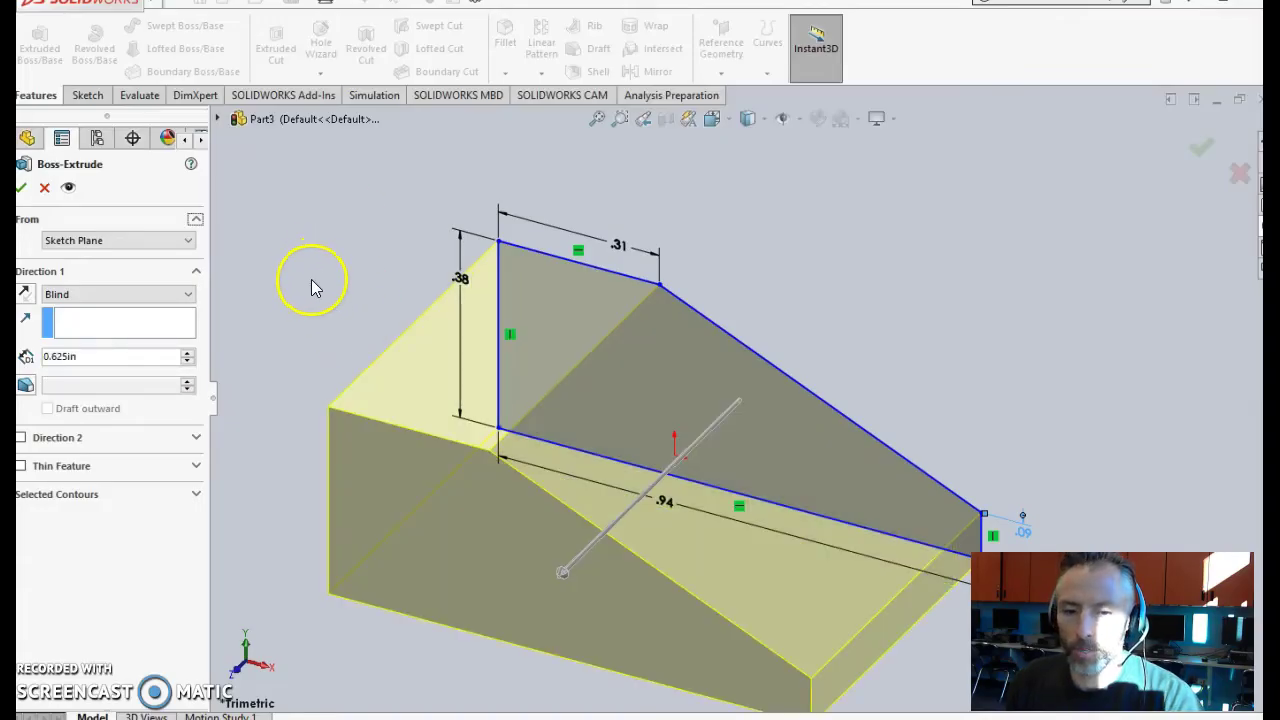
pyautogui.click(24, 187)
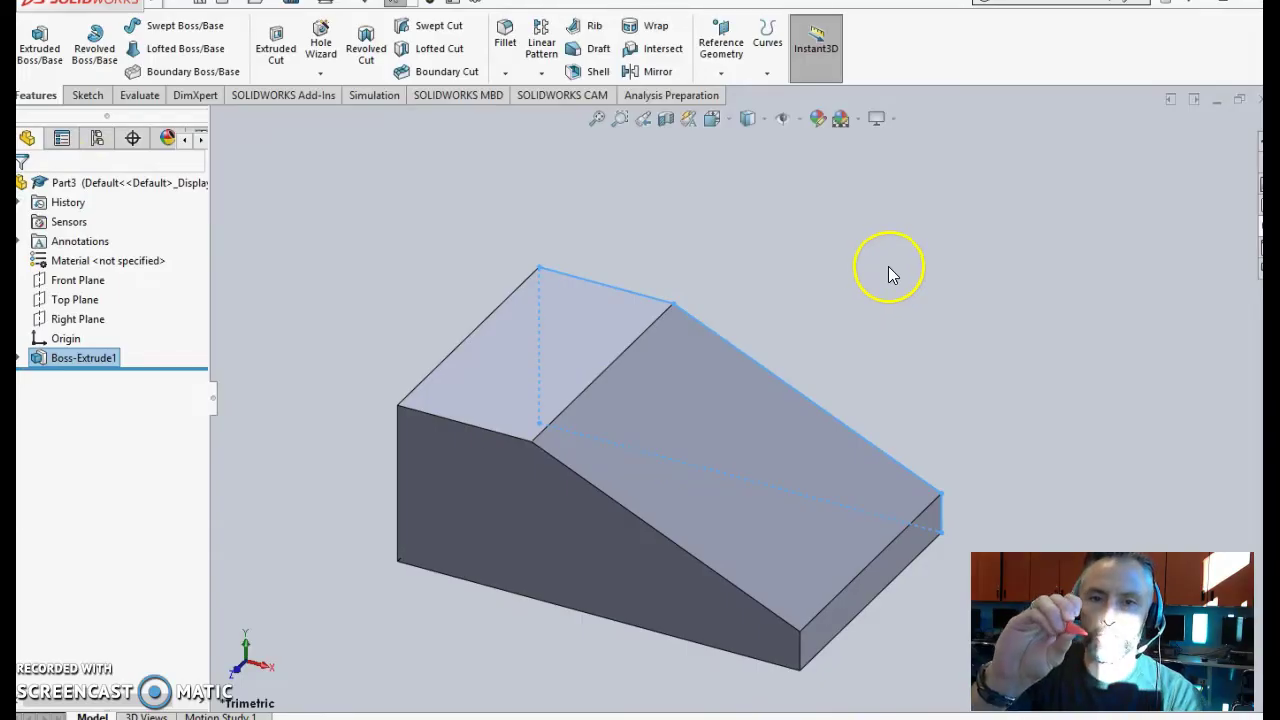
# - Start a new sketch on the flat horizontal top face of the wedge
pyautogui.click(887, 265)
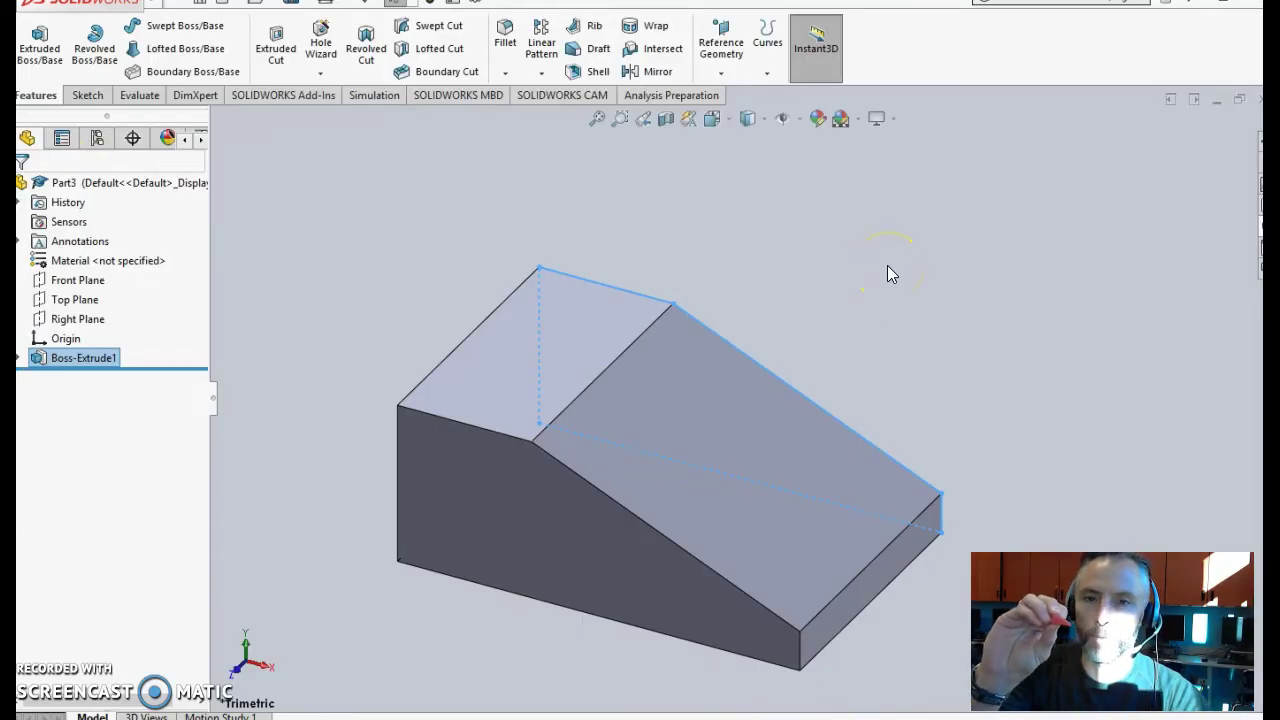
pyautogui.click(613, 145)
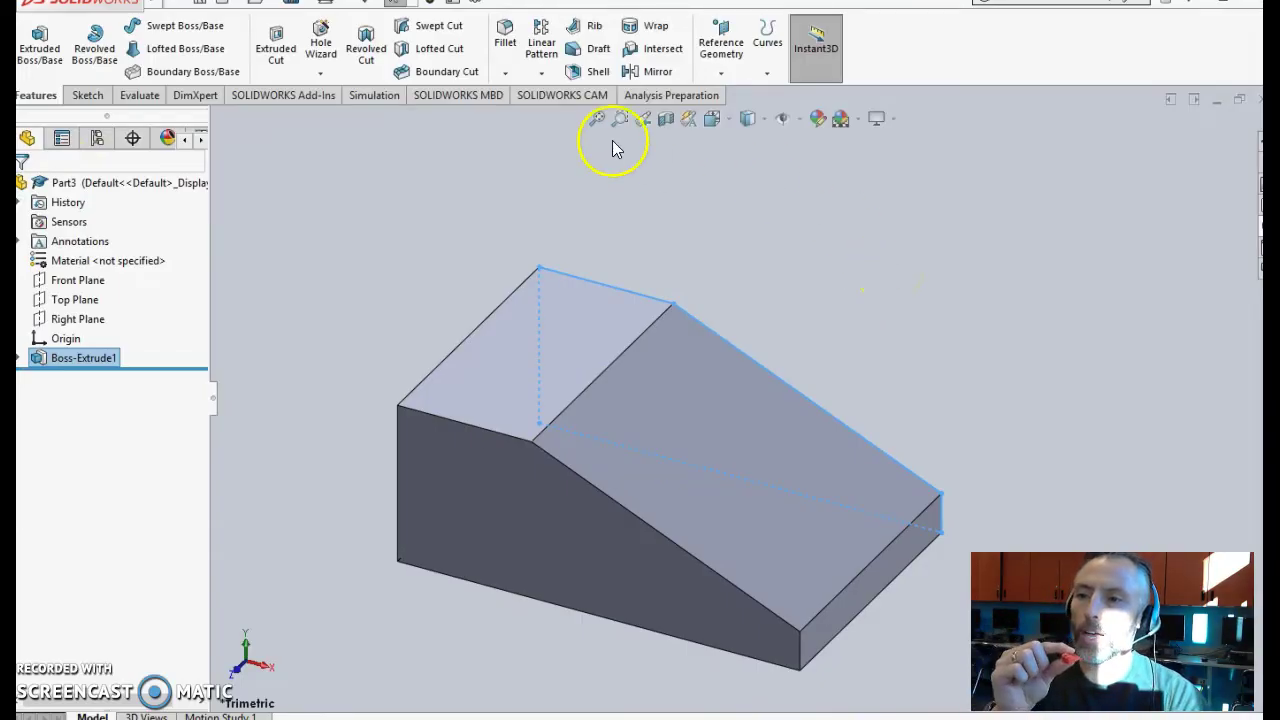
pyautogui.click(87, 95)
pyautogui.click(34, 42)
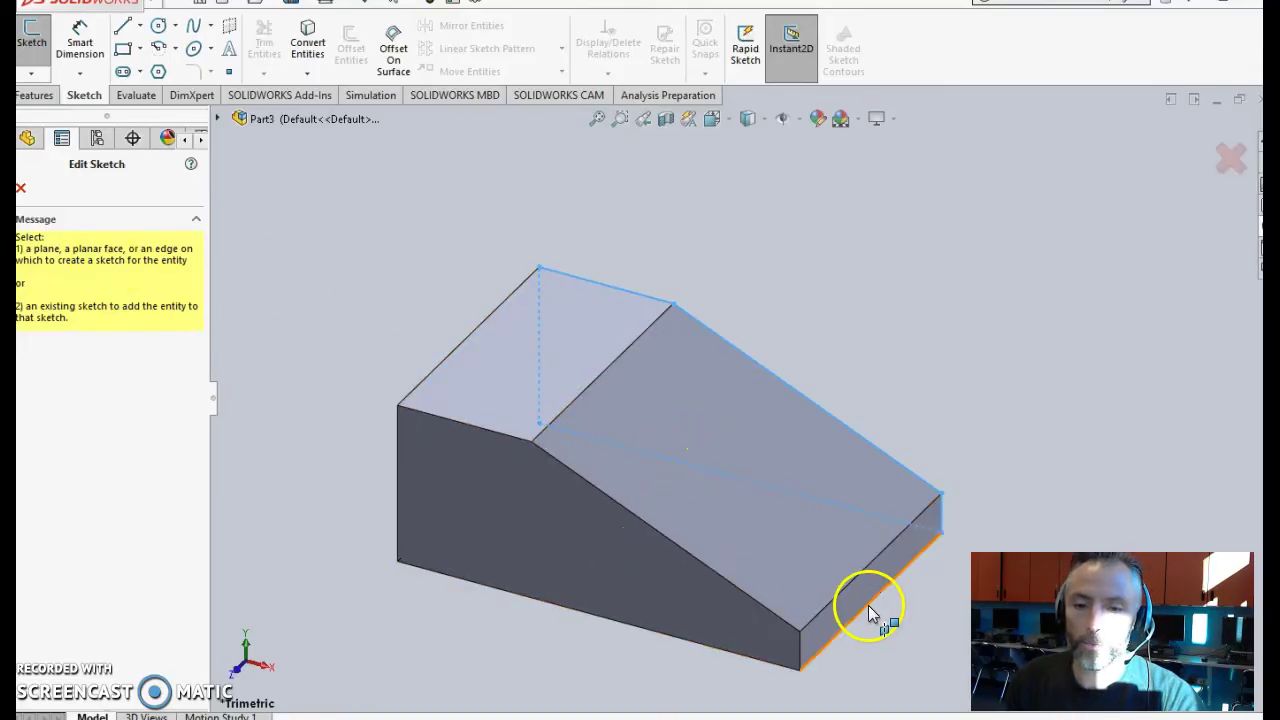
pyautogui.click(564, 341)
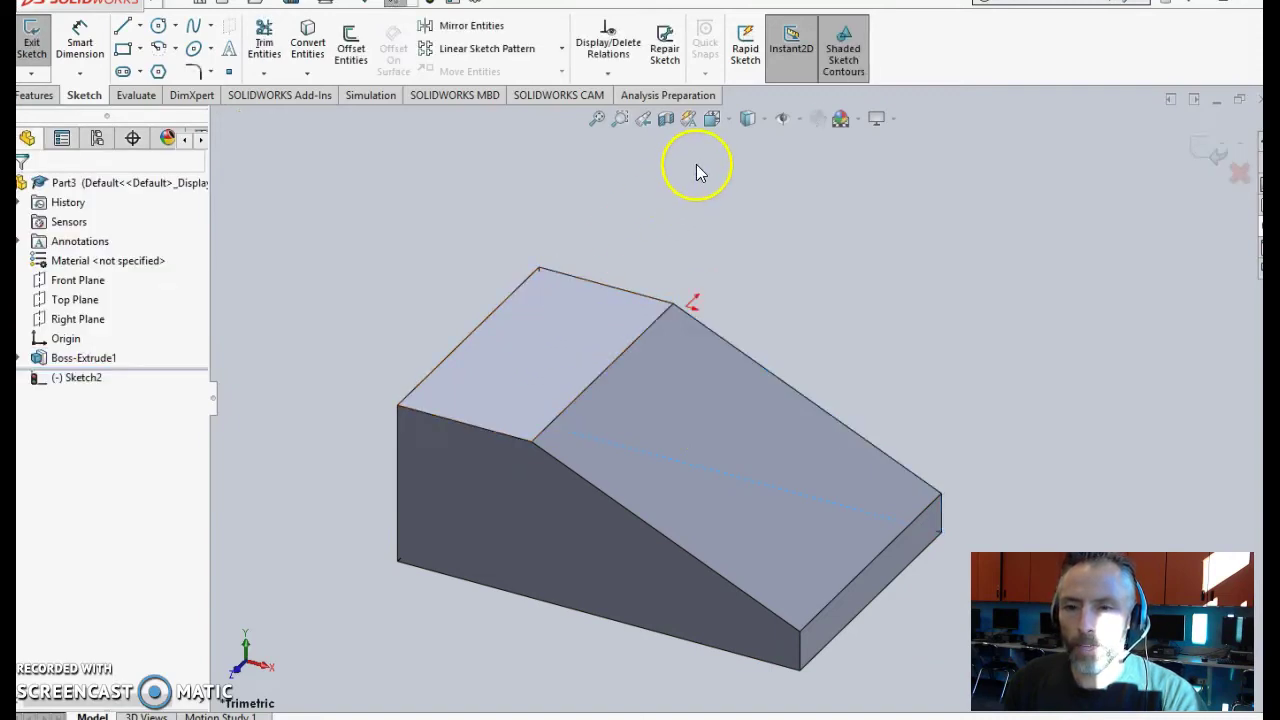
pyautogui.click(727, 127)
pyautogui.click(727, 128)
pyautogui.click(727, 128)
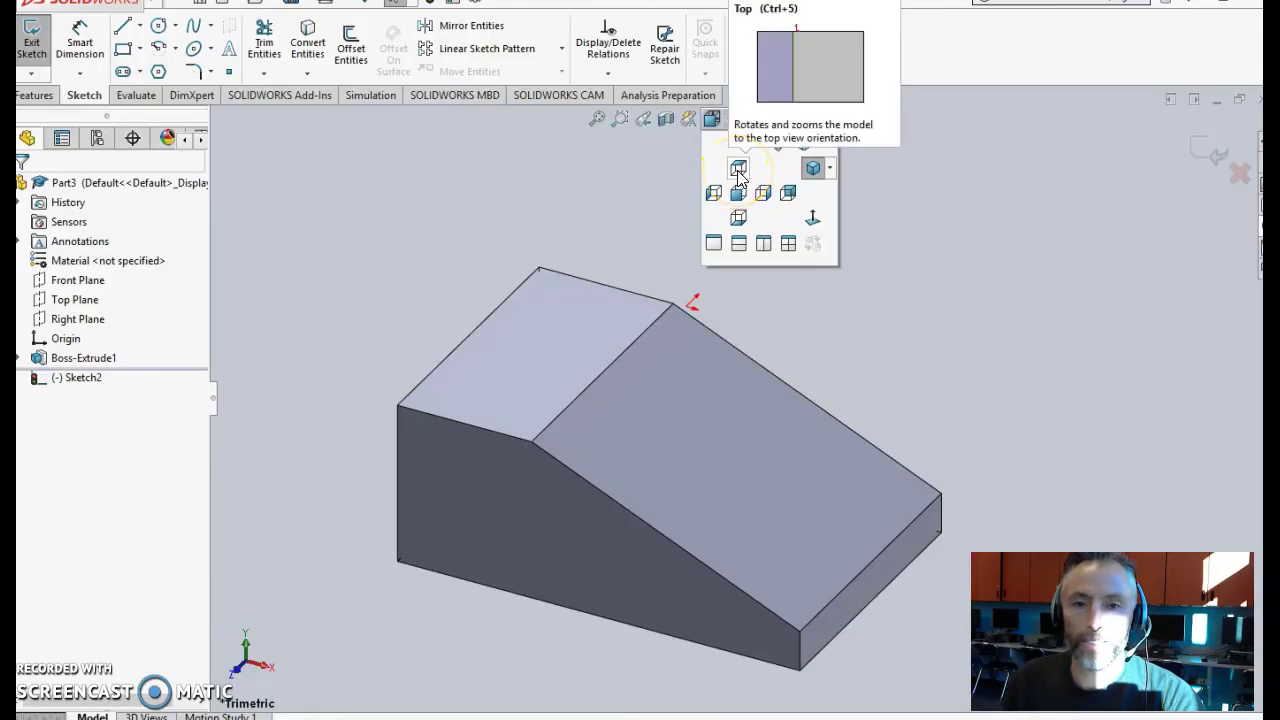
pyautogui.click(738, 171)
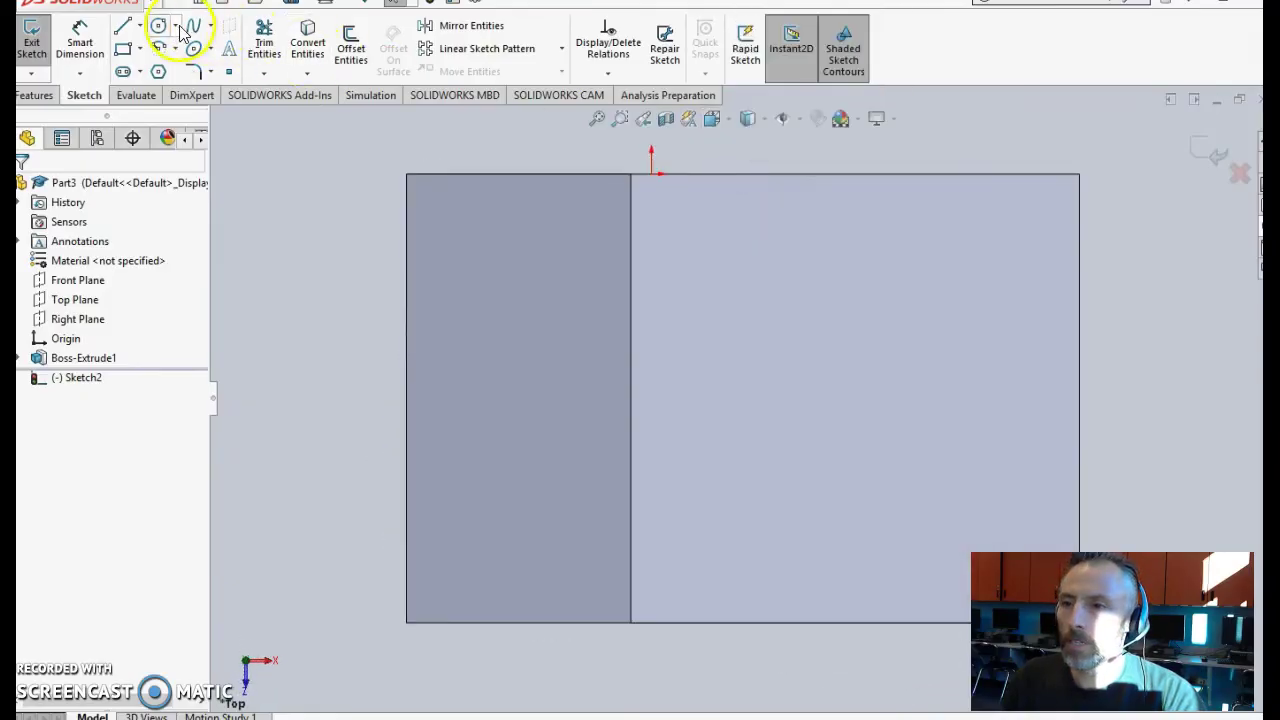
# - Sketch a circle about 0.10 in in radius near the back end of the flat top face
pyautogui.click(158, 26)
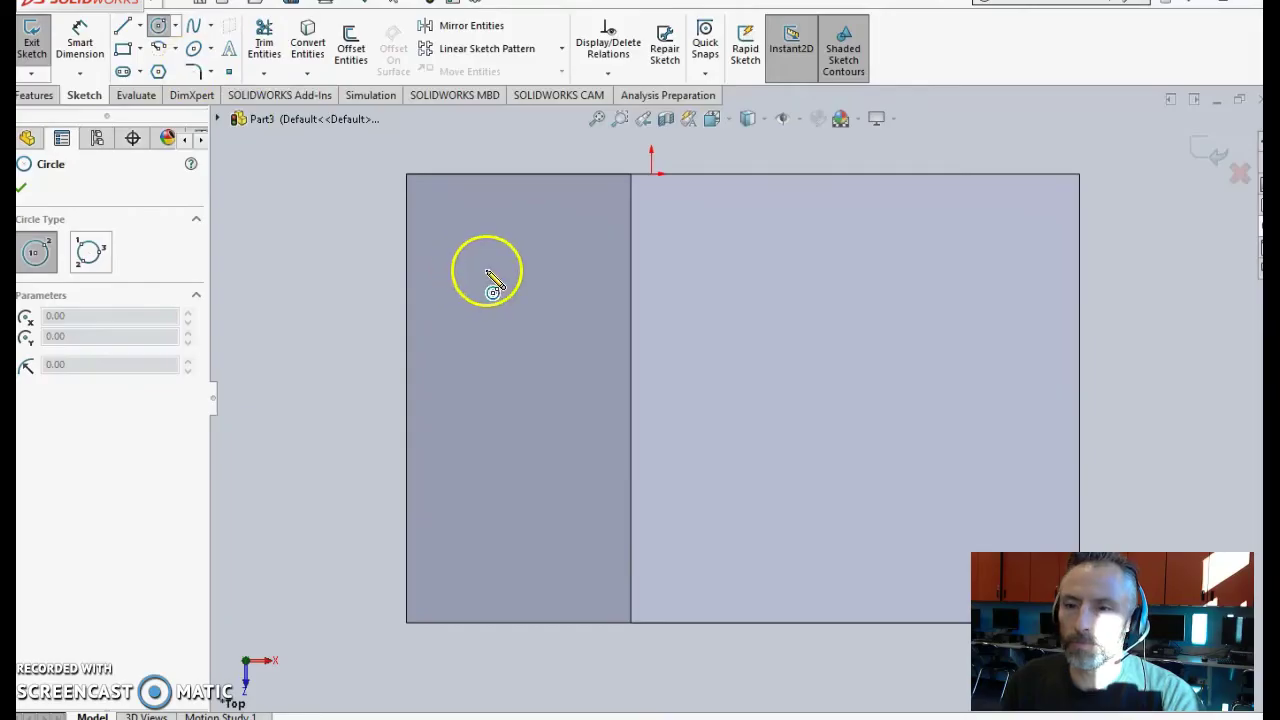
pyautogui.click(526, 278)
pyautogui.click(472, 233)
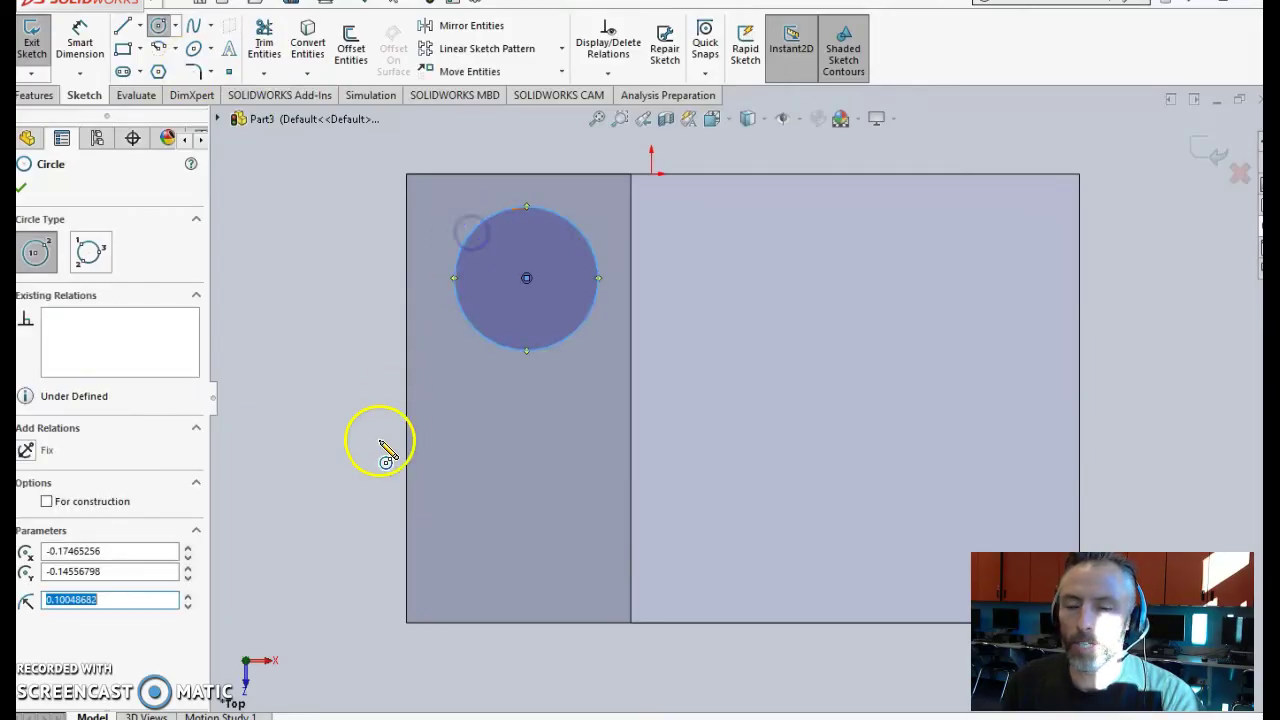
# - Dimension the circle's diameter and set it to 3/16 in
pyautogui.click(80, 42)
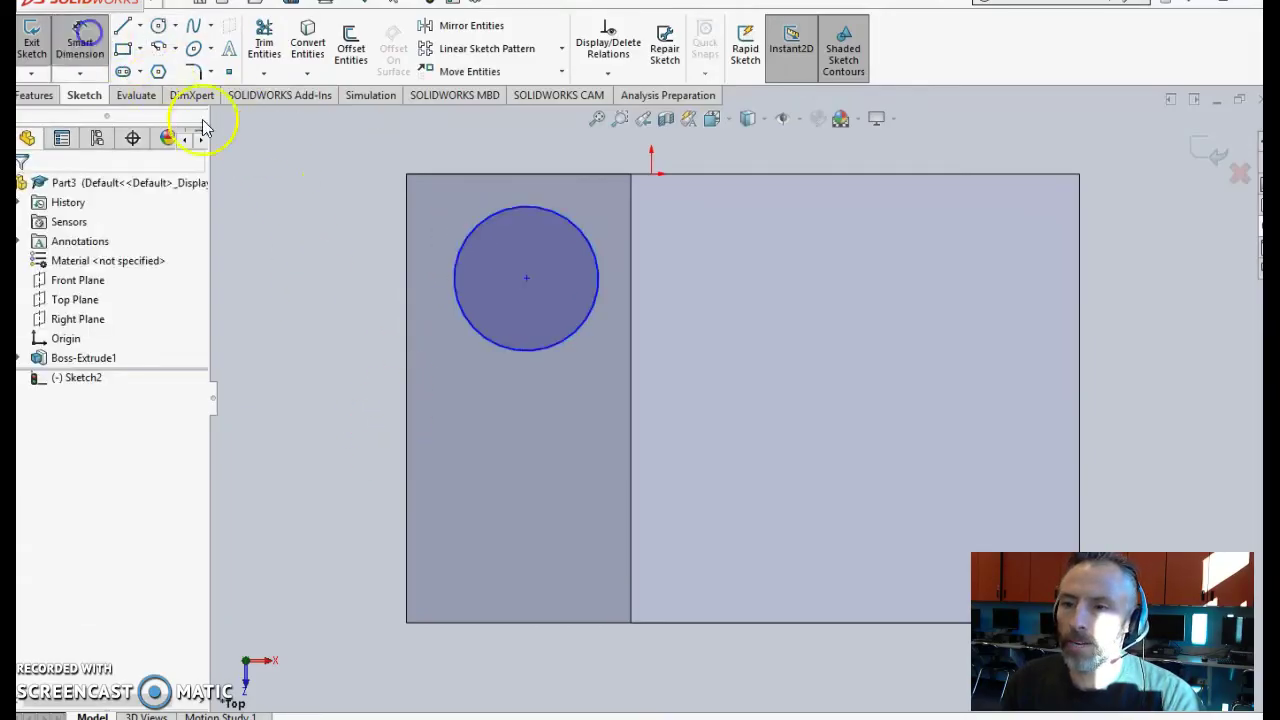
pyautogui.click(468, 242)
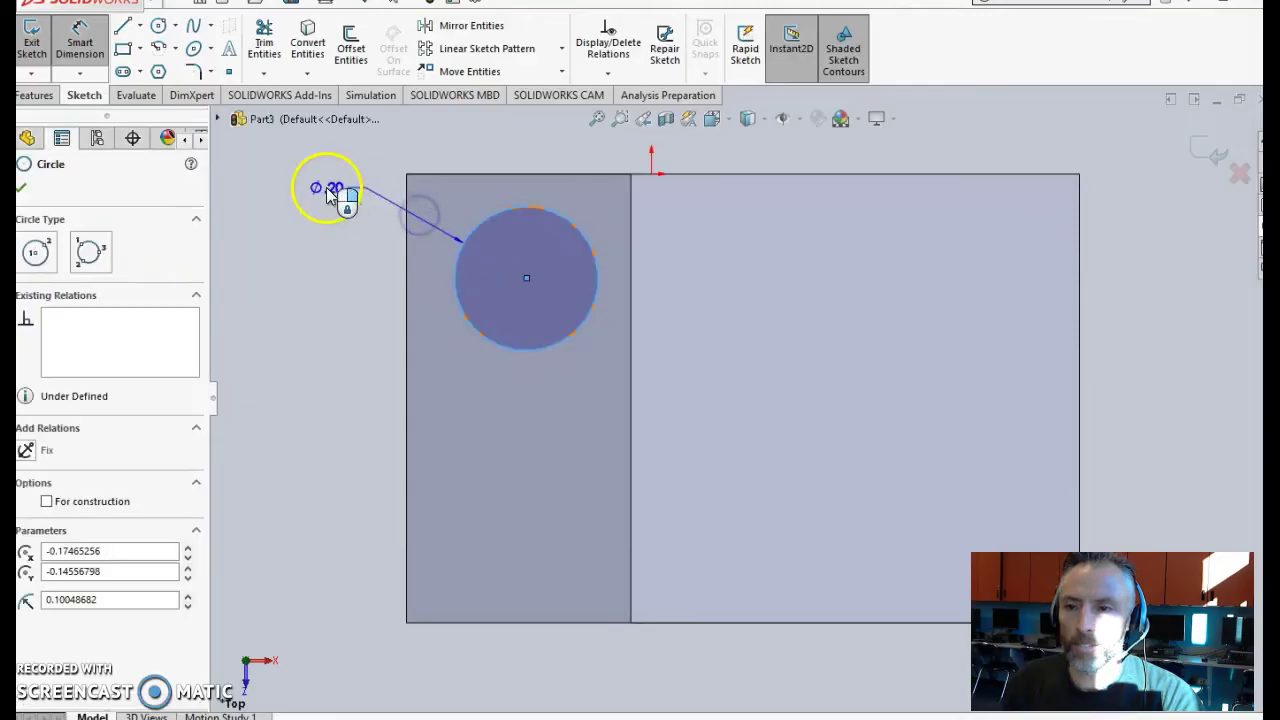
pyautogui.click(327, 190)
pyautogui.write('3')
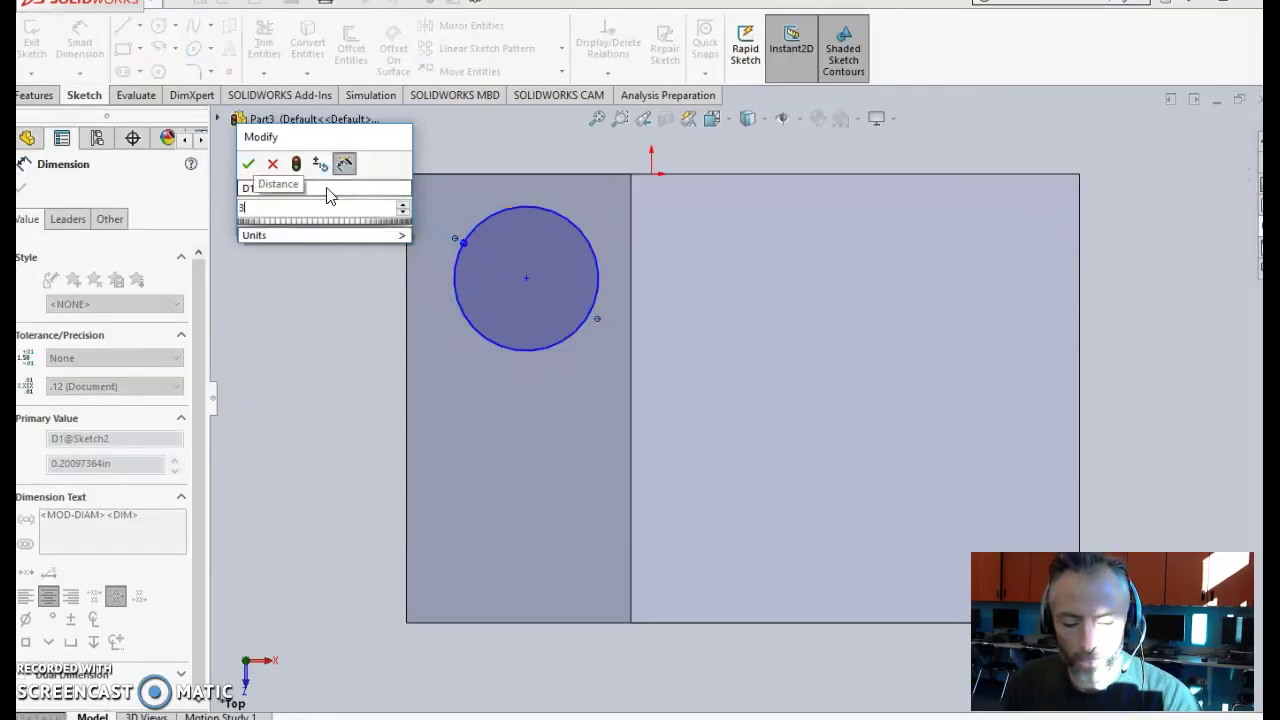
pyautogui.write('/16')
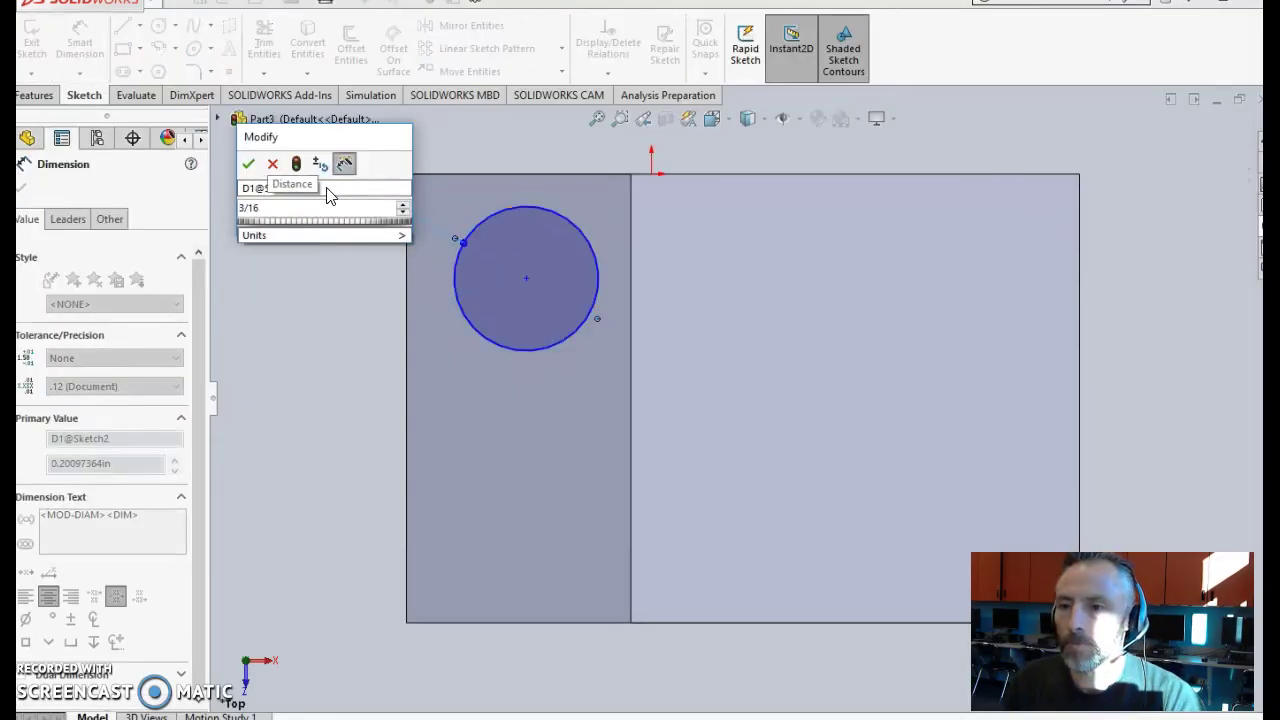
pyautogui.click(248, 163)
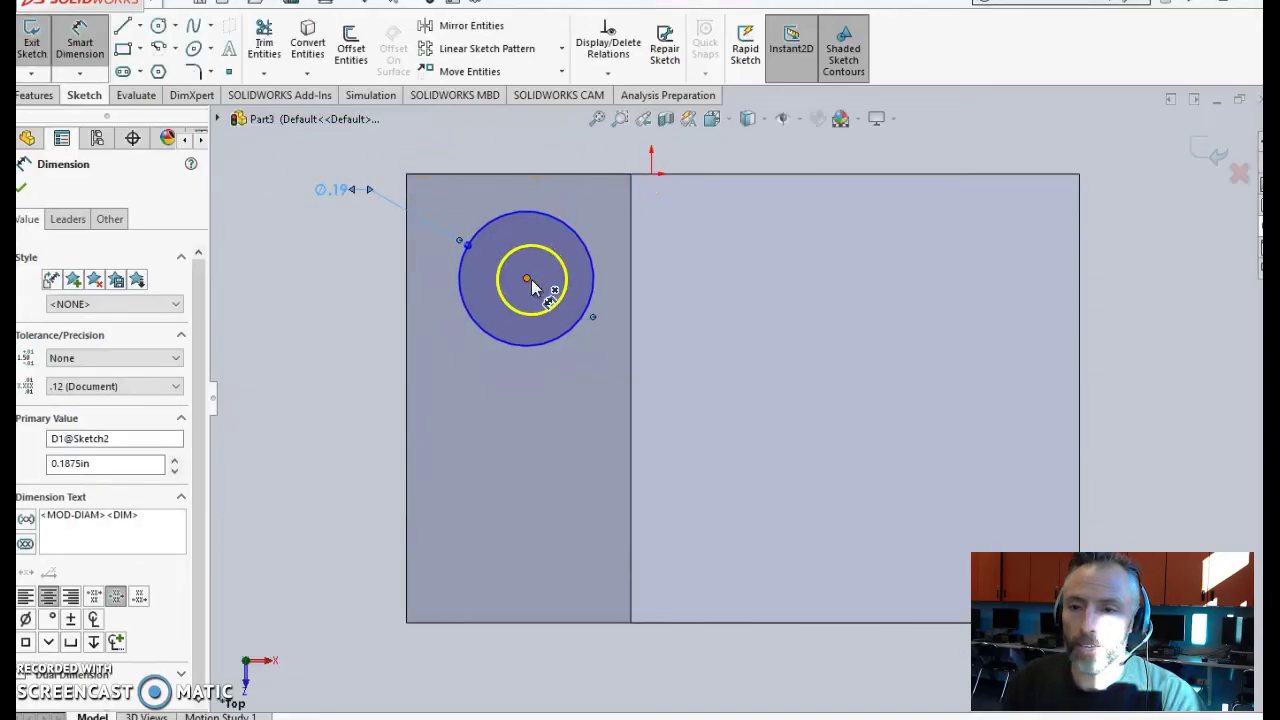
# - Dimension the circle's center from the top face's outer edge at the tall end and set it to 5/32 in
pyautogui.click(407, 284)
pyautogui.click(433, 138)
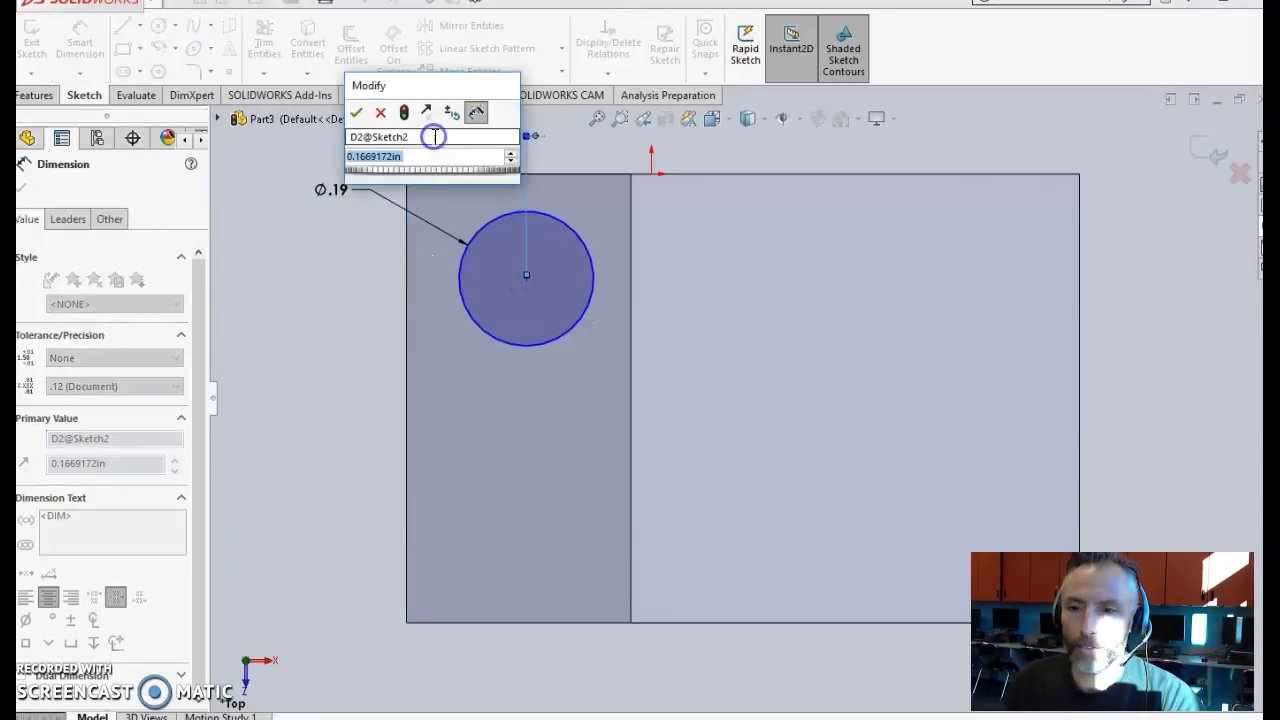
pyautogui.write('5/')
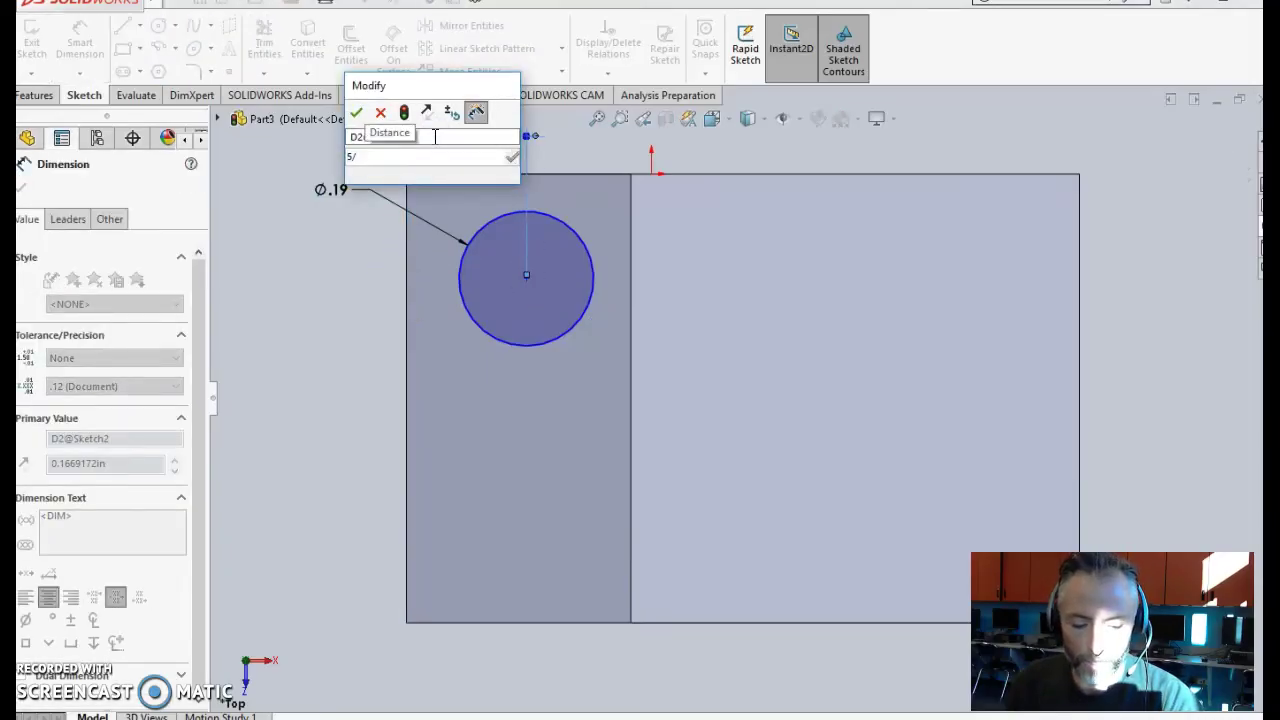
pyautogui.write('32')
pyautogui.click(353, 115)
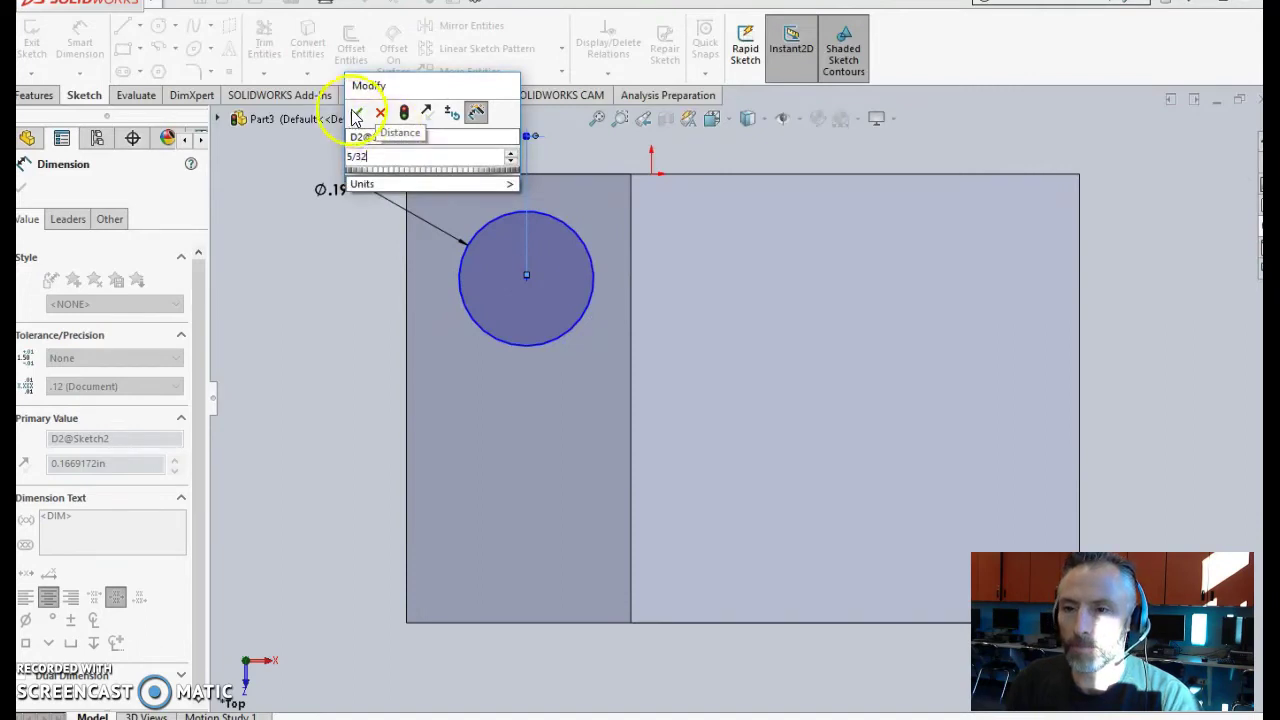
# - Dimension the circle's center from the back edge of the top face and set the distance to 5/32 in
pyautogui.click(519, 280)
pyautogui.click(558, 174)
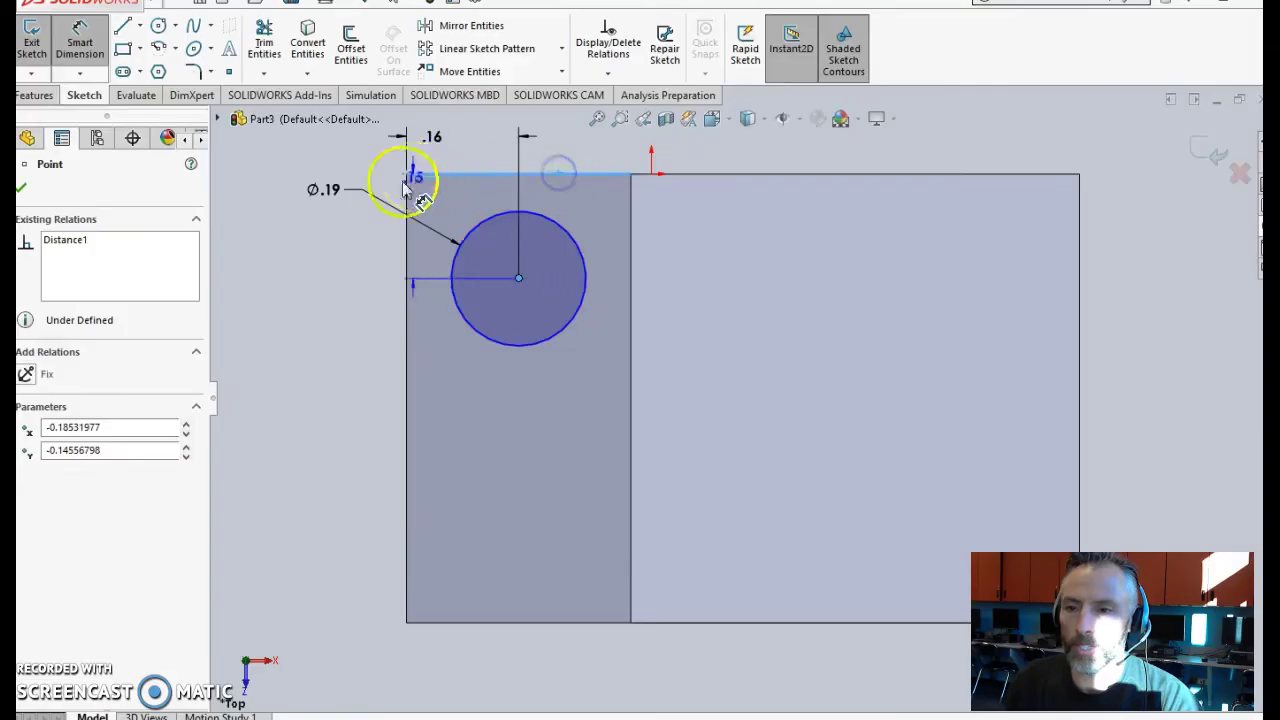
pyautogui.click(276, 178)
pyautogui.write('5/')
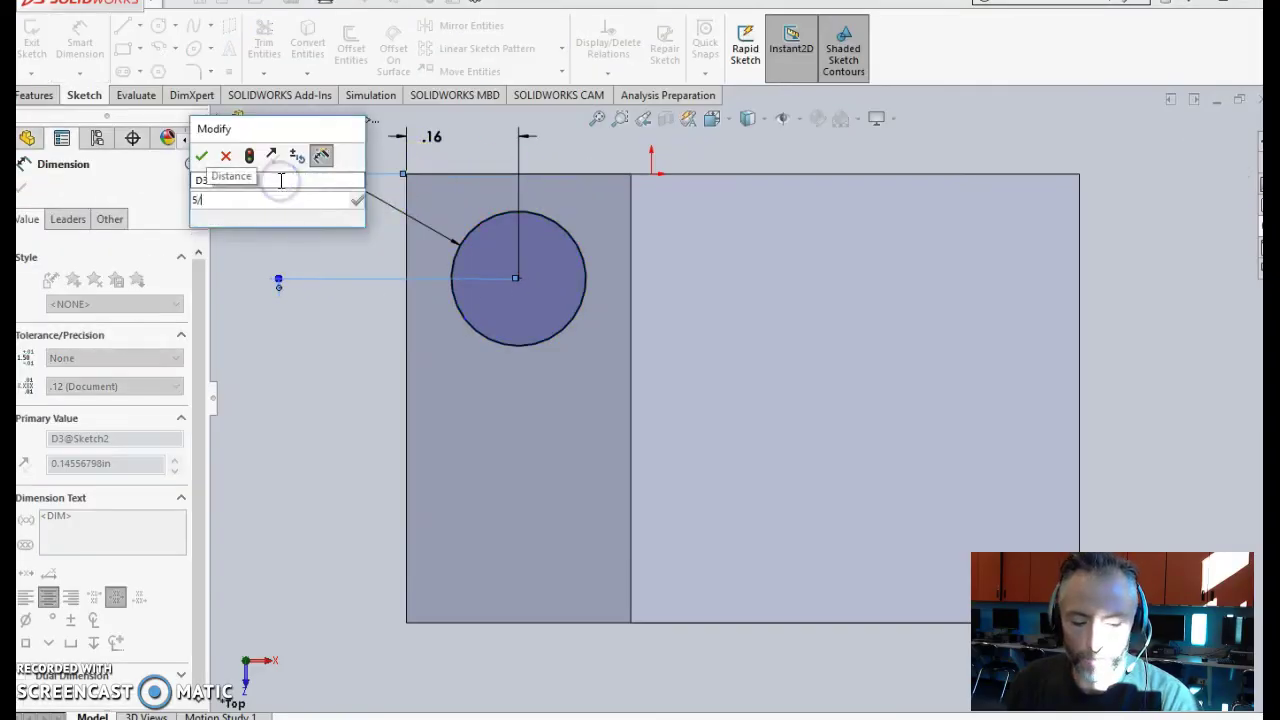
pyautogui.write('32')
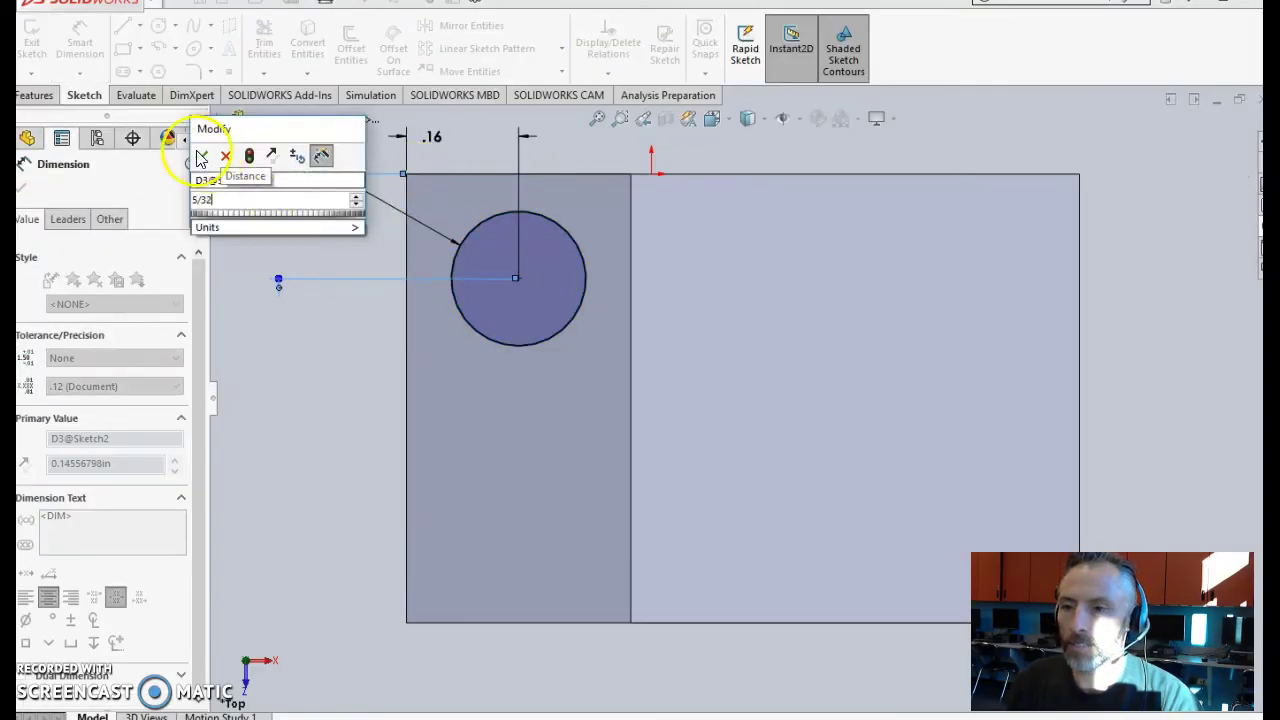
pyautogui.click(201, 155)
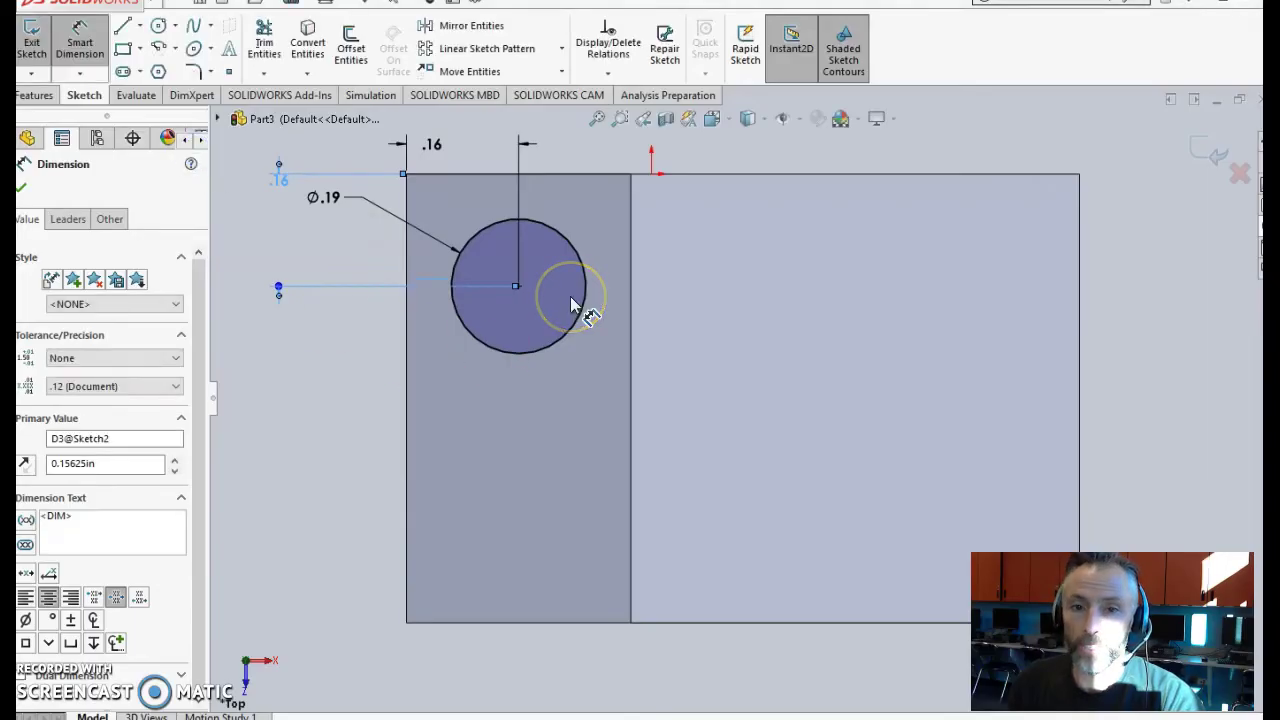
# - Extrude the circle as a blind boss 1/16 in upward from the top face, merged with the wedge
pyautogui.click(37, 98)
pyautogui.click(40, 45)
pyautogui.moveTo(625, 545); pyautogui.dragTo(696, 399, button='middle')
pyautogui.scroll(5, 696, 399)
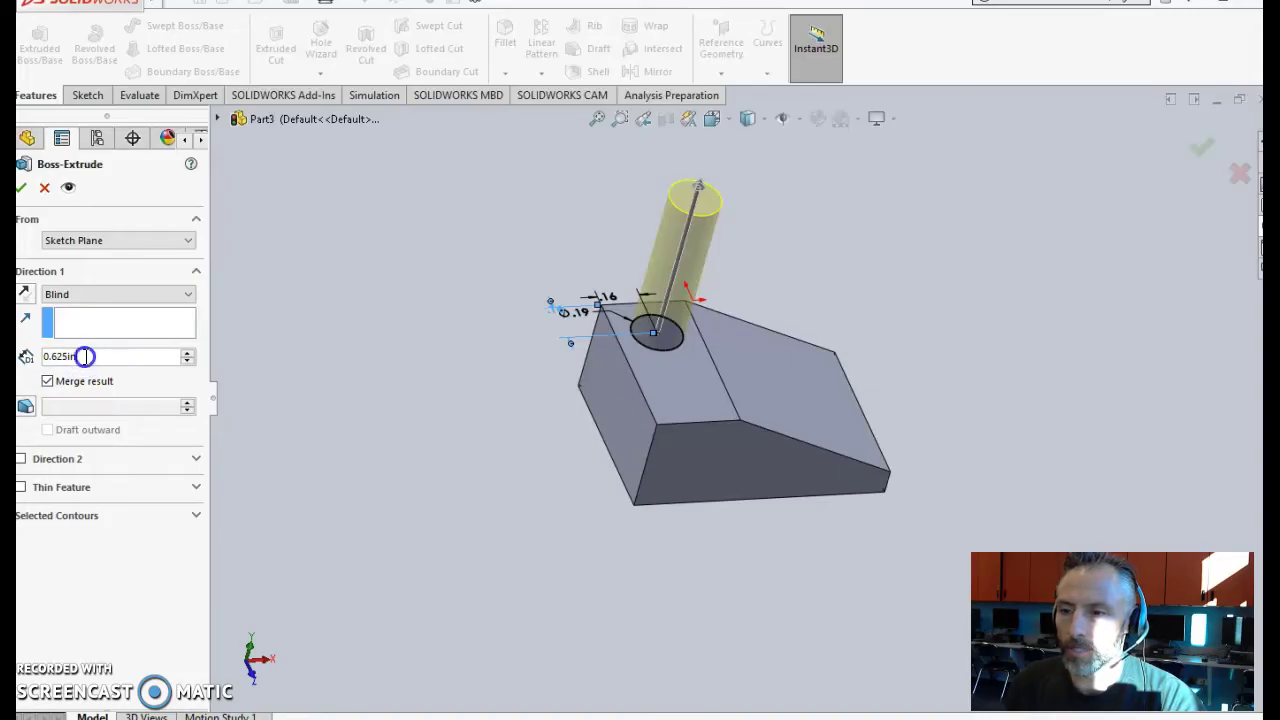
pyautogui.write('1/16')
pyautogui.click(289, 310)
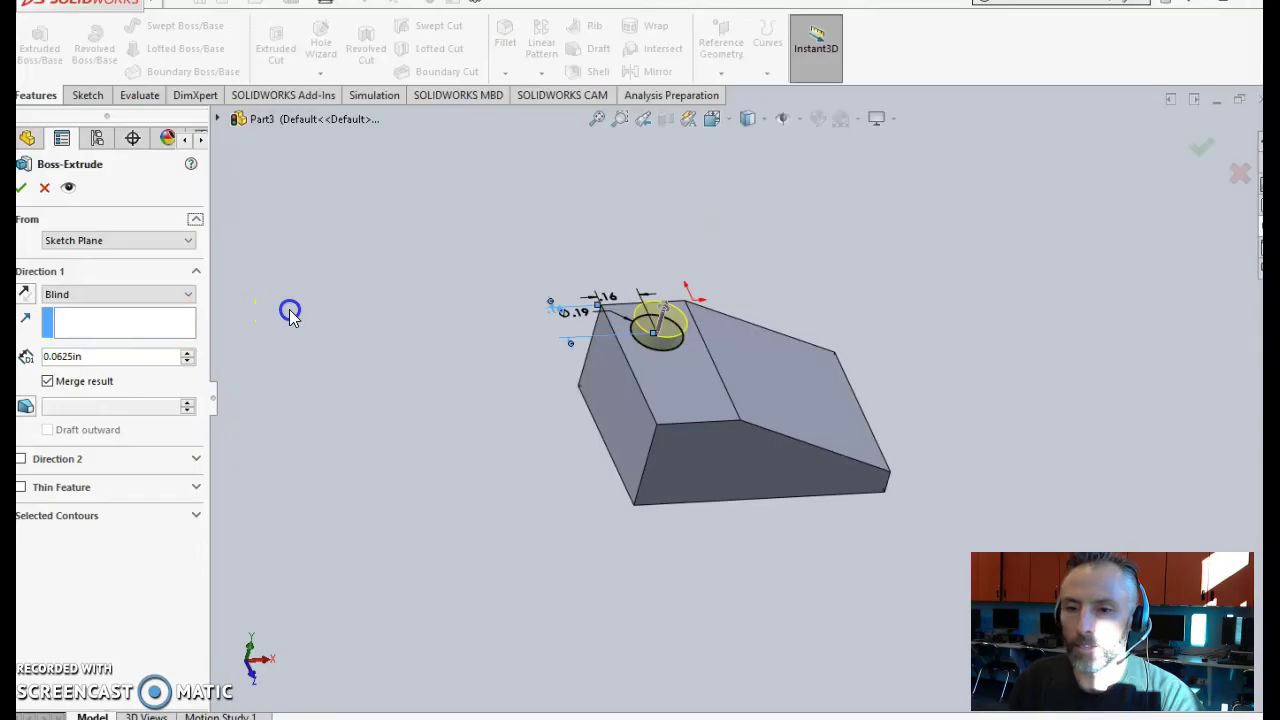
pyautogui.click(22, 187)
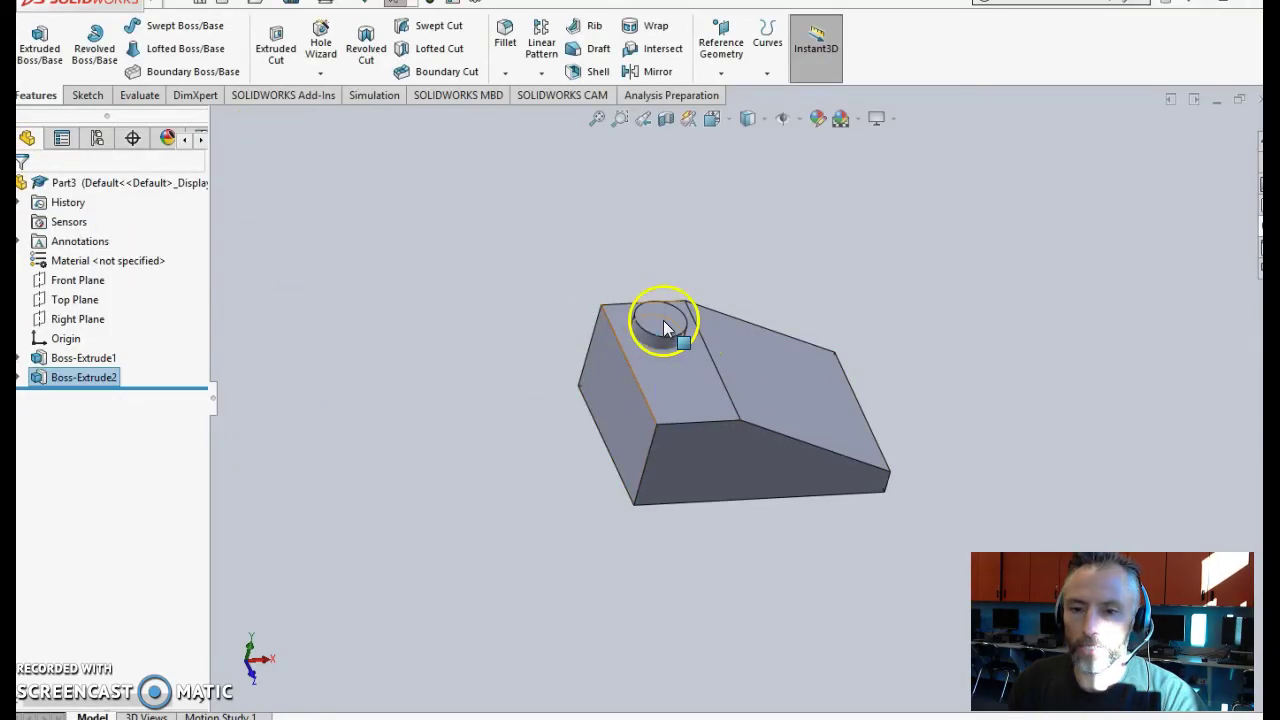
pyautogui.click(571, 242)
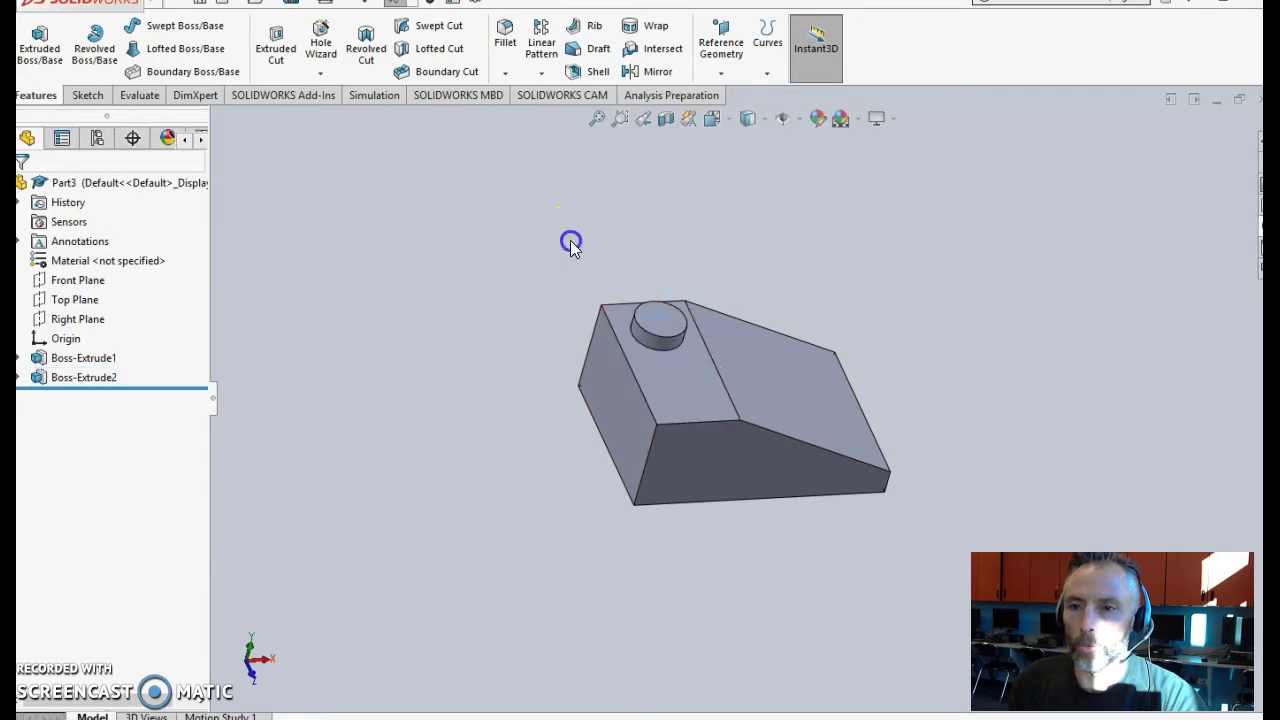
# - Set up a linear pattern of the round boss along the top face's outer edge at the tall end, directed toward the front
pyautogui.click(541, 42)
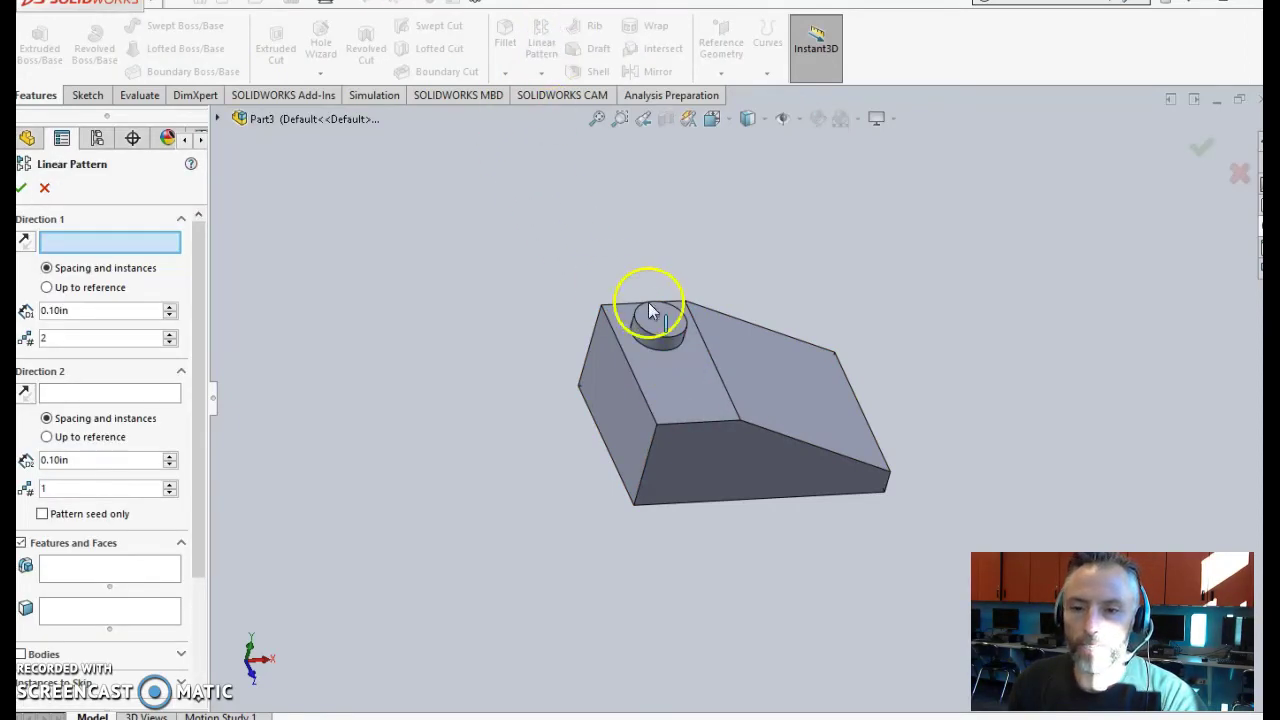
pyautogui.click(111, 576)
pyautogui.click(111, 571)
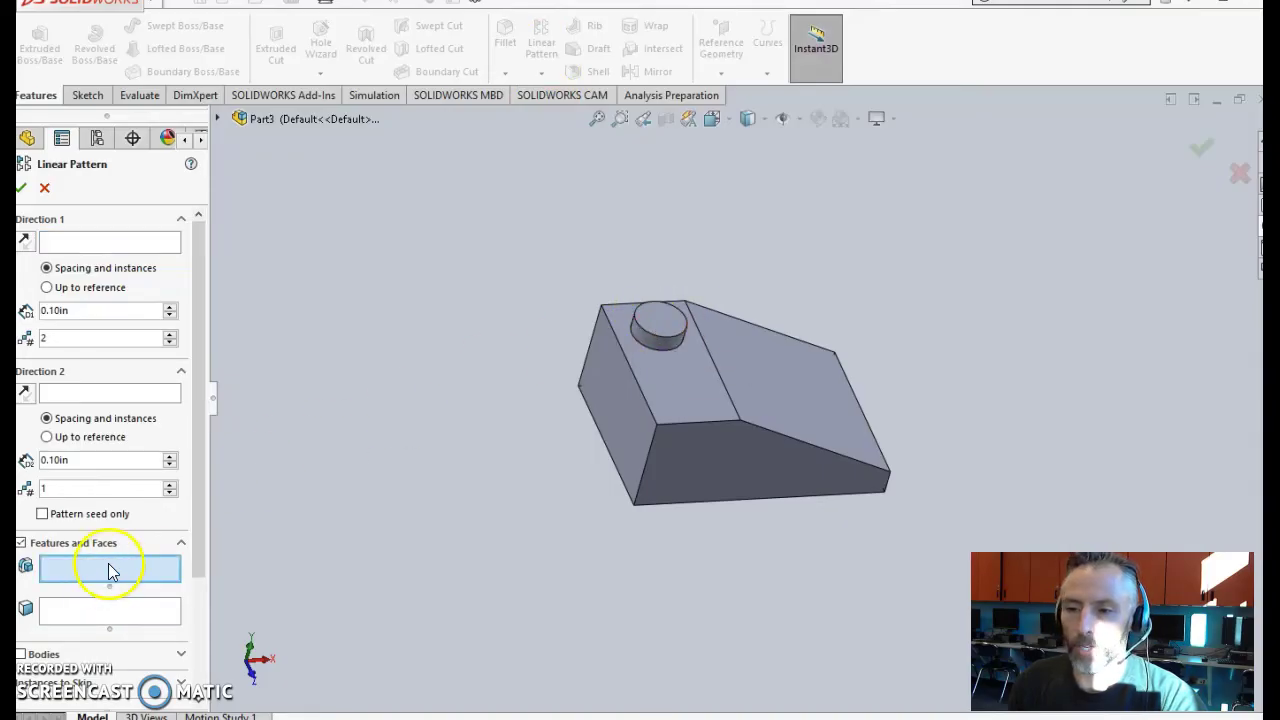
pyautogui.click(677, 343)
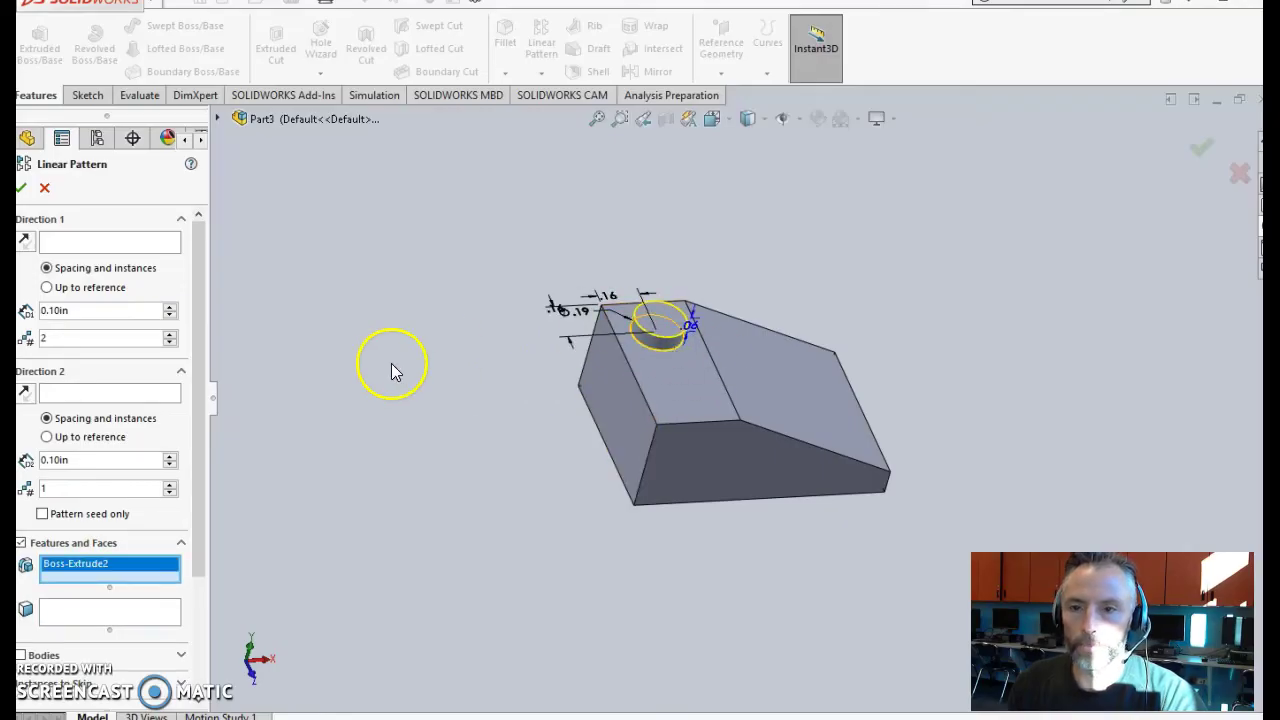
pyautogui.click(82, 242)
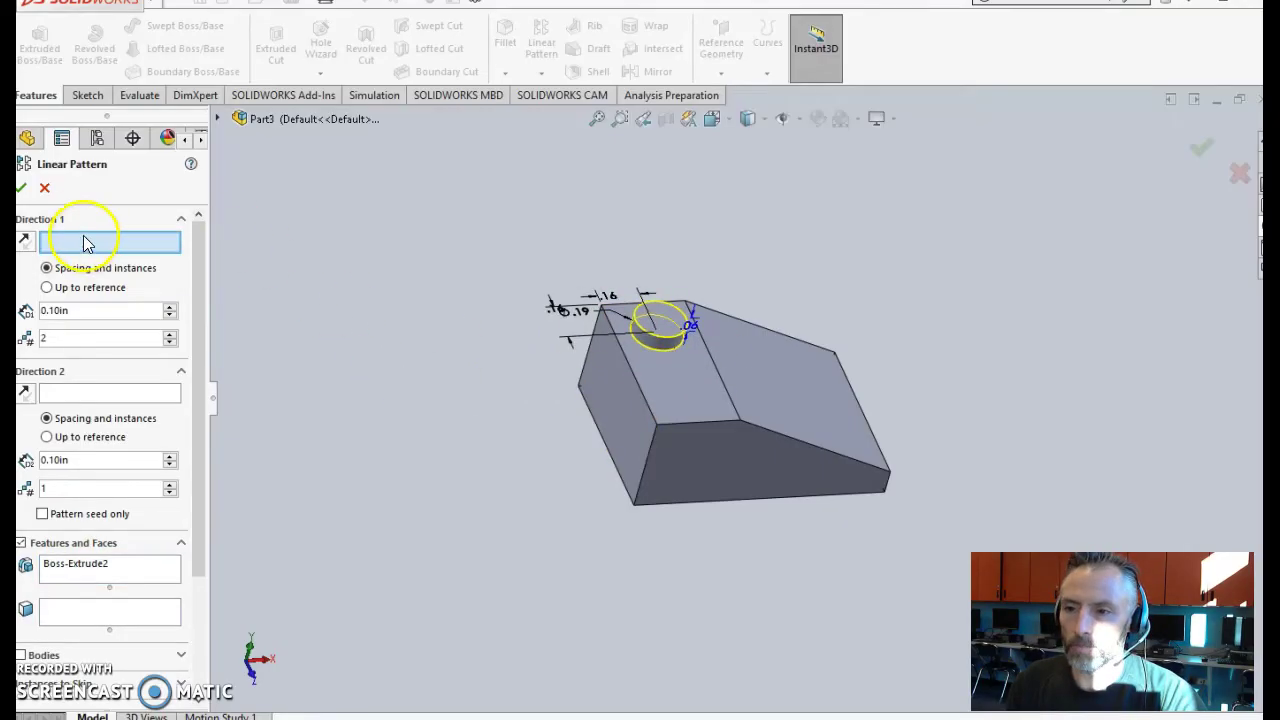
pyautogui.click(629, 369)
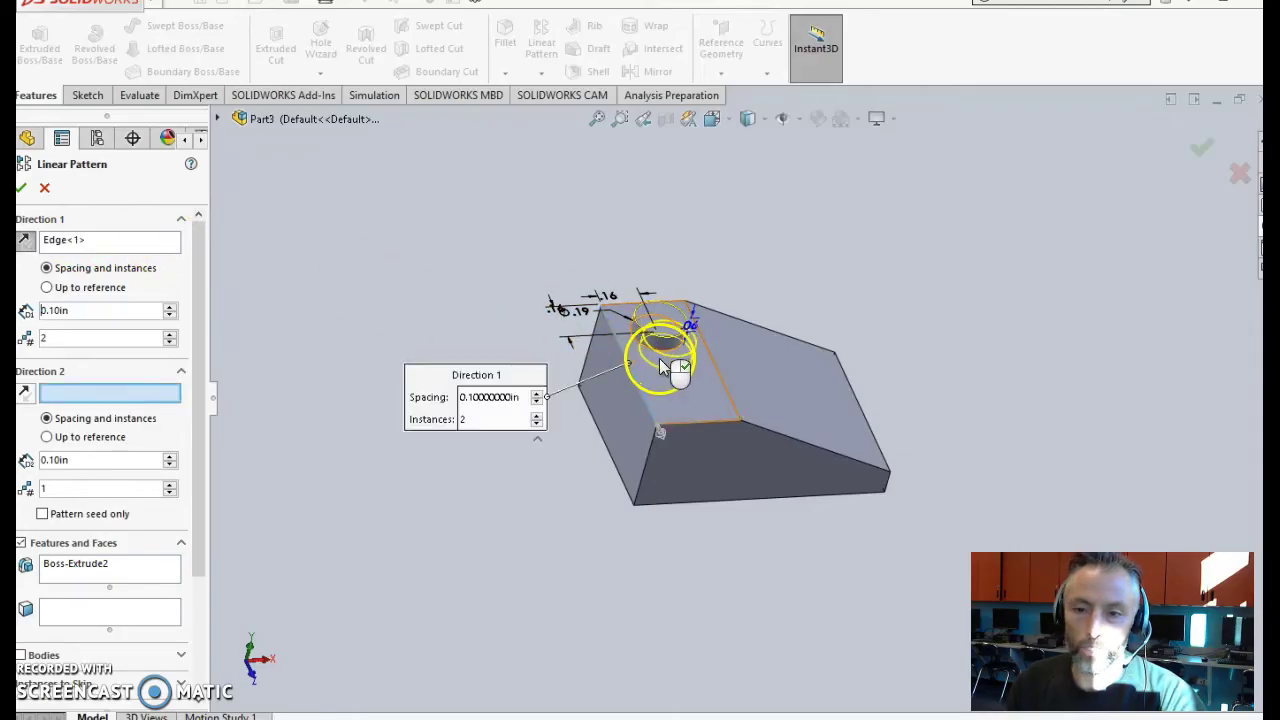
pyautogui.click(26, 241)
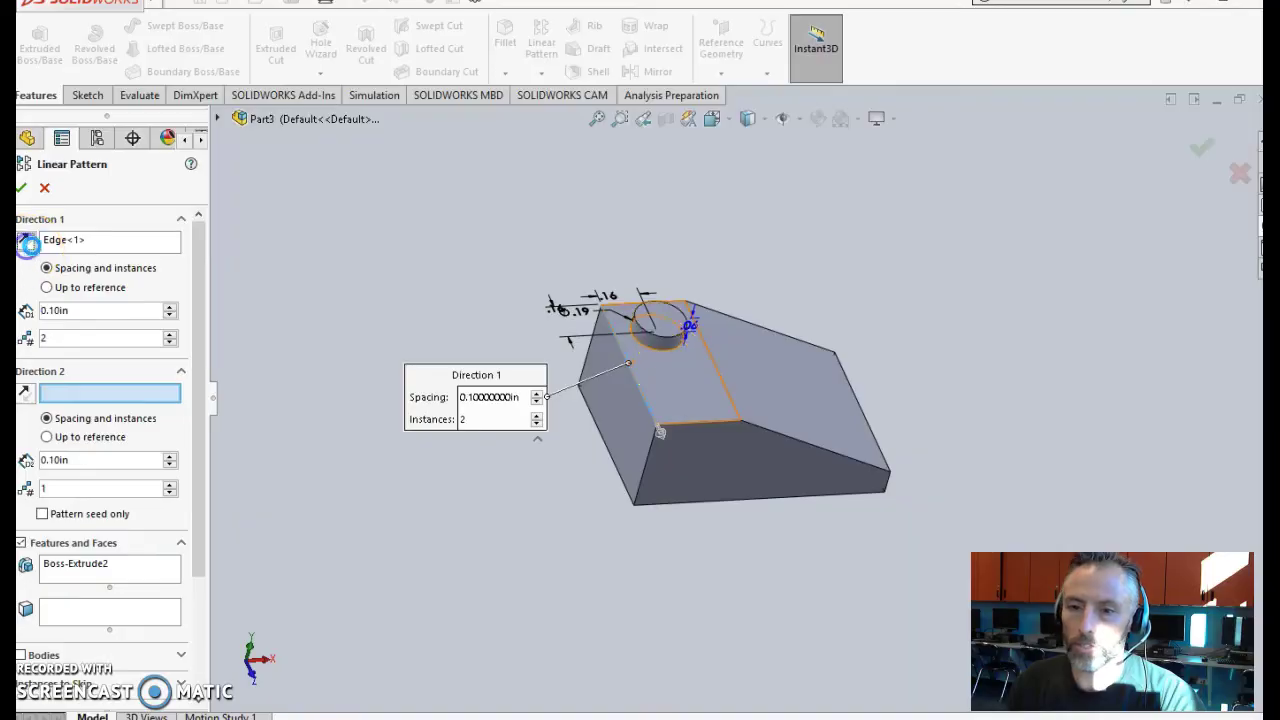
pyautogui.click(27, 248)
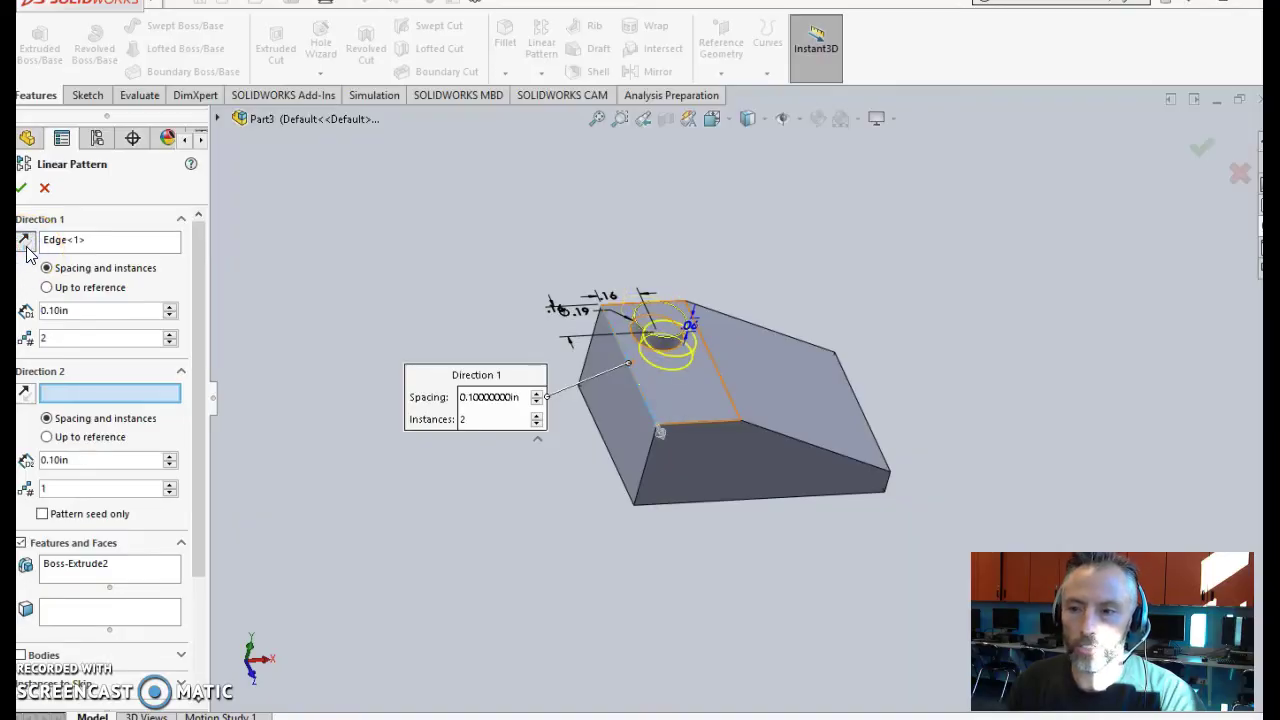
# - Set the pattern's Direction 1 spacing to 5/16 in
pyautogui.click(60, 338)
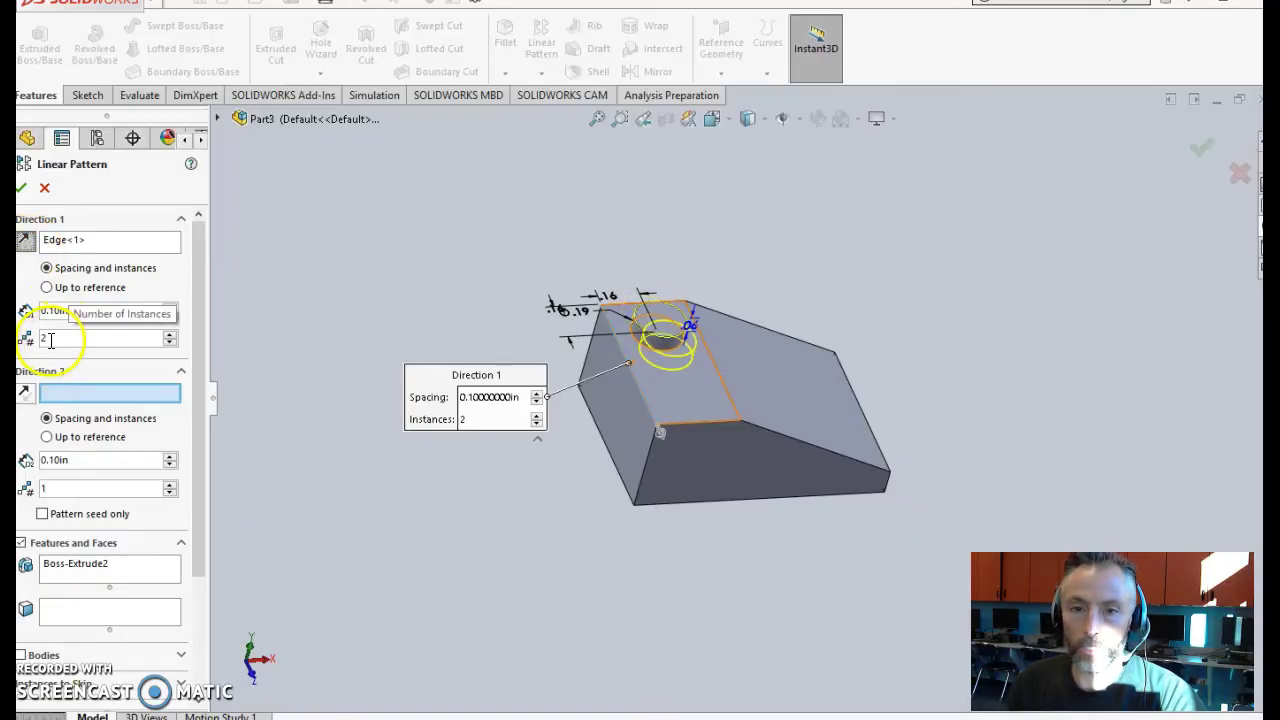
pyautogui.click(76, 310)
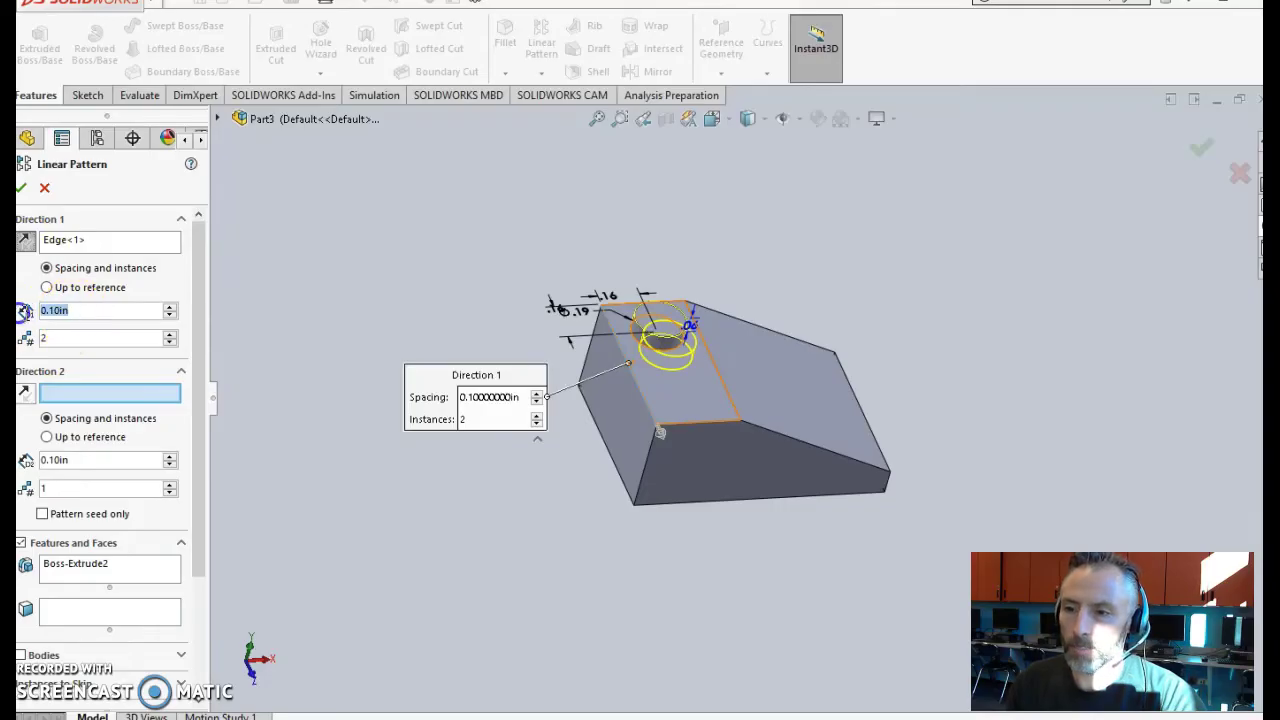
pyautogui.write('5/1')
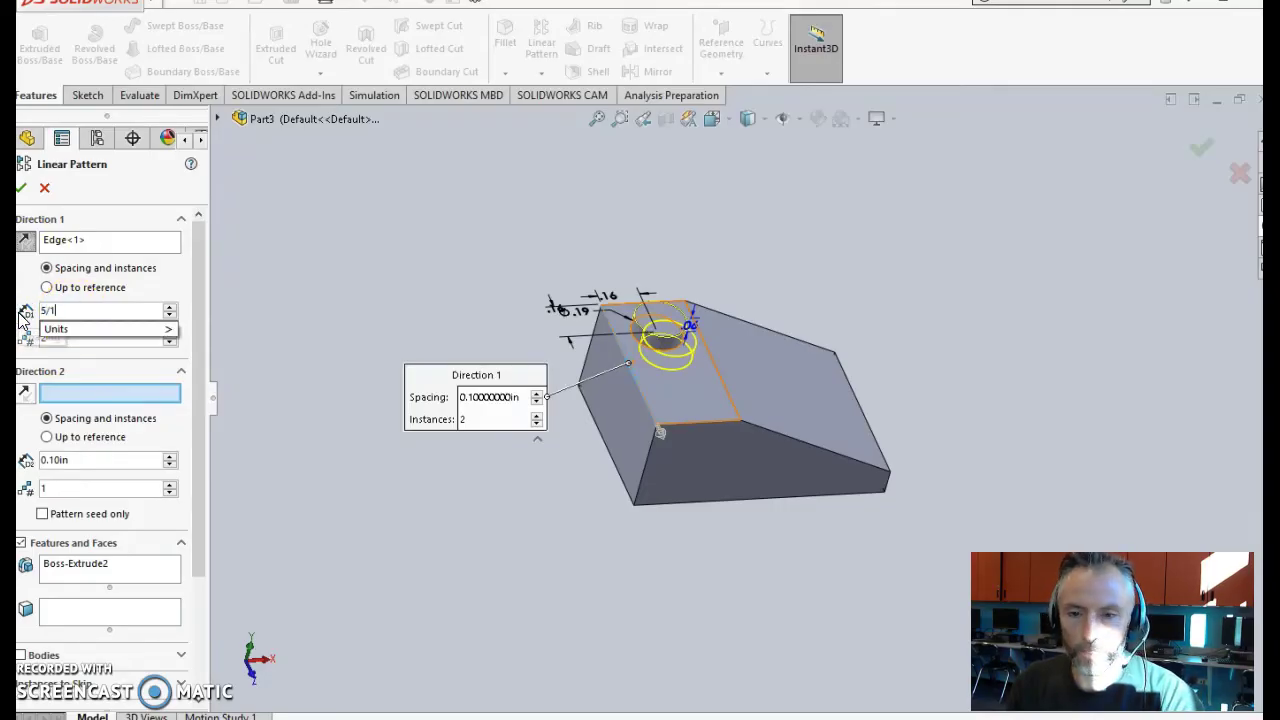
pyautogui.write('6')
pyautogui.click(276, 248)
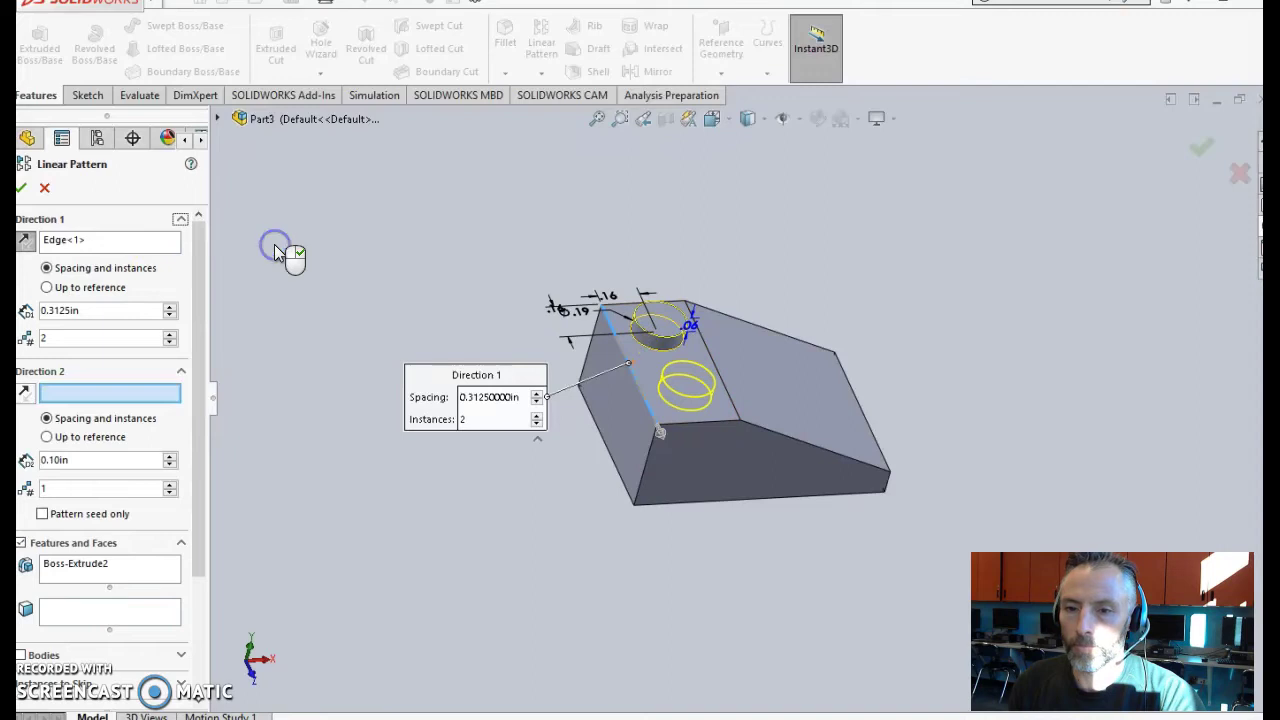
# - Complete the linear pattern of the round boss with two instances spaced 5/16 in apart
pyautogui.click(22, 188)
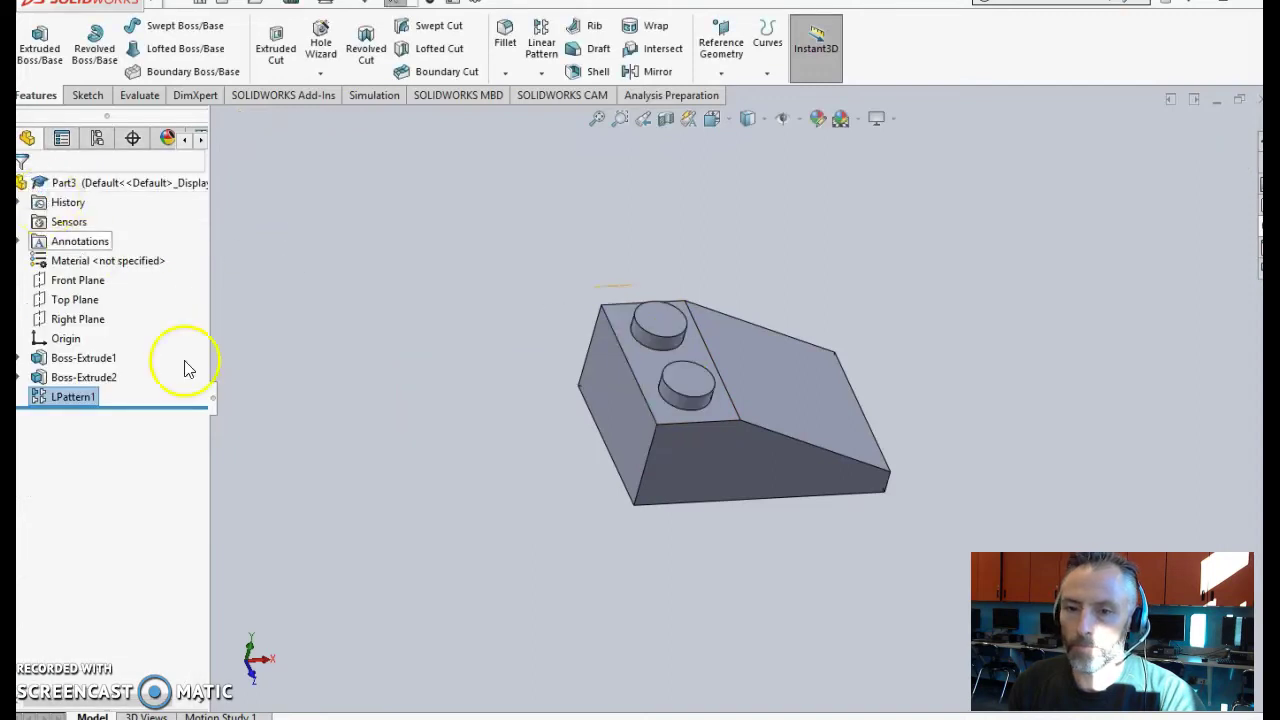
# - Shell the part to a wall thickness of 1/16 in, removing the flat rectangular bottom face
pyautogui.click(632, 505)
pyautogui.moveTo(742, 572); pyautogui.dragTo(703, 209, button='middle')
pyautogui.click(397, 354)
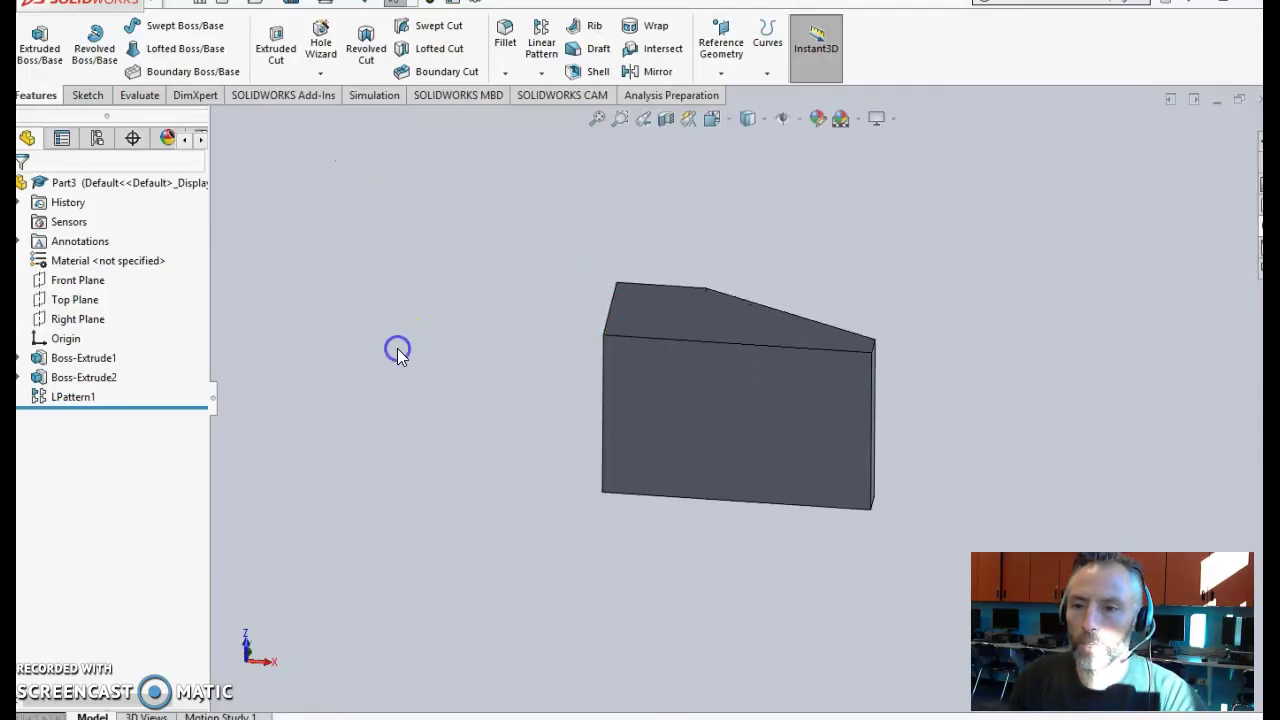
pyautogui.click(594, 72)
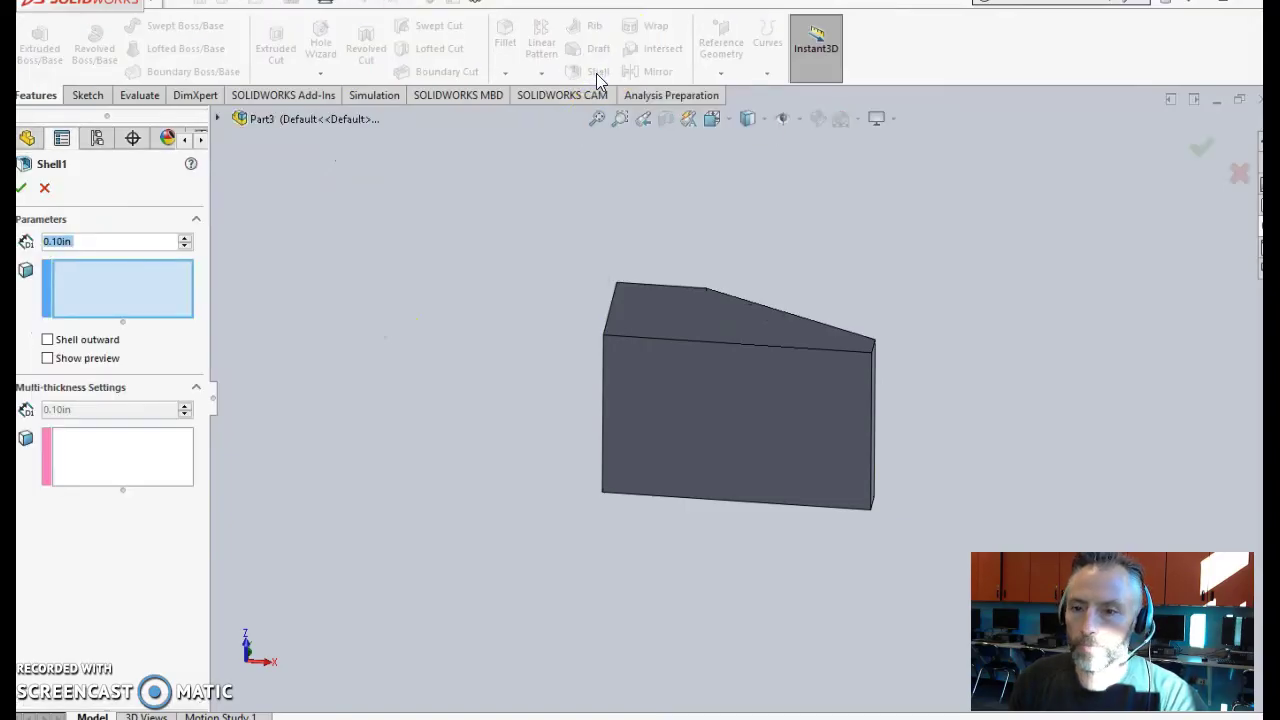
pyautogui.click(722, 416)
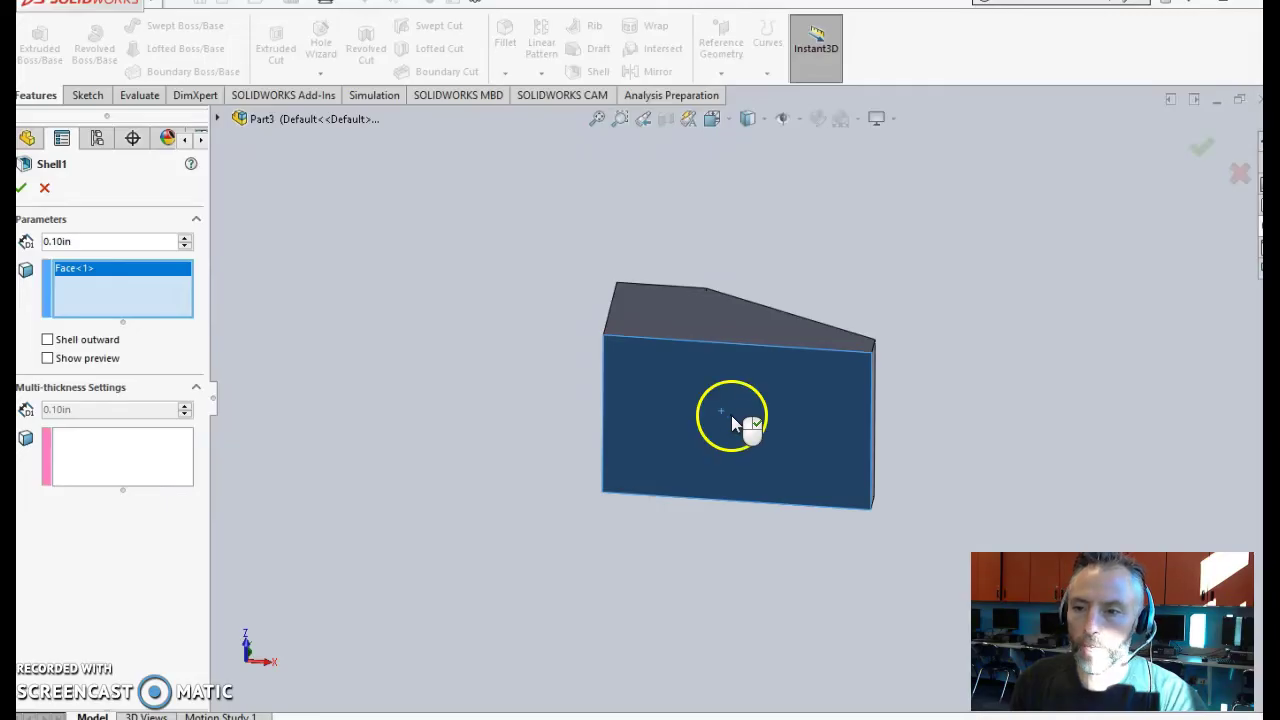
pyautogui.doubleClick(82, 241)
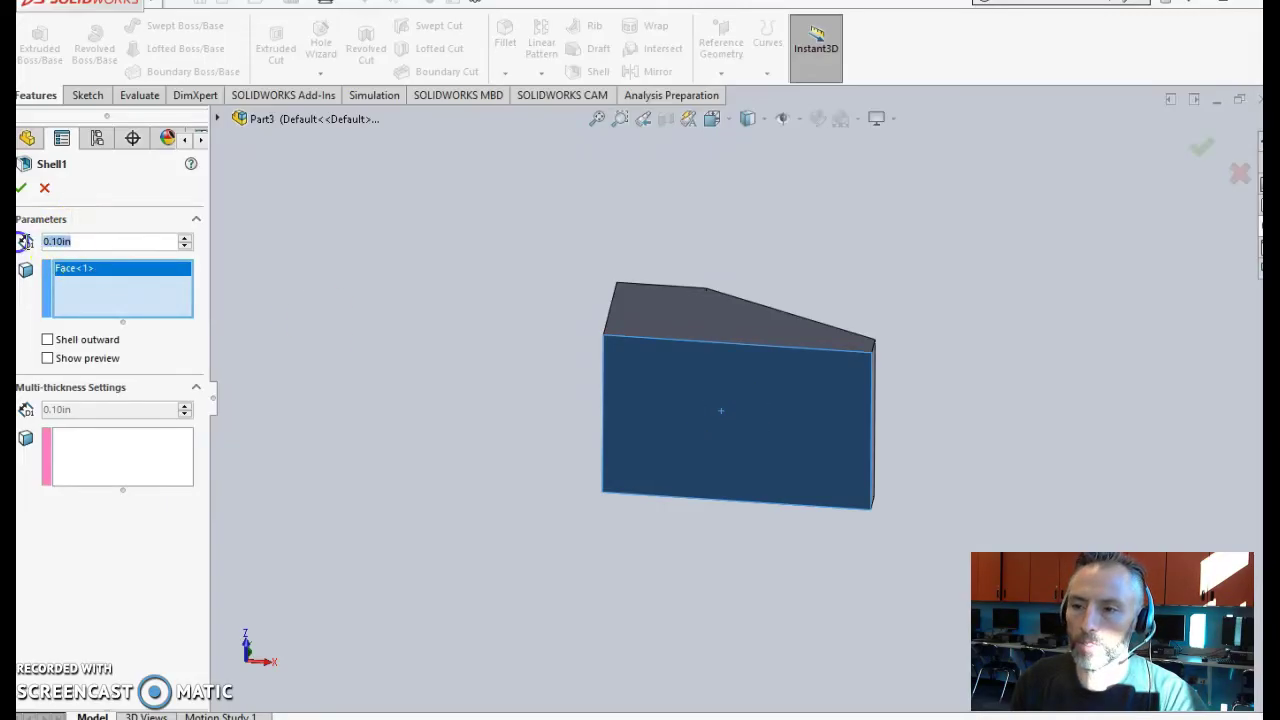
pyautogui.write('1/16')
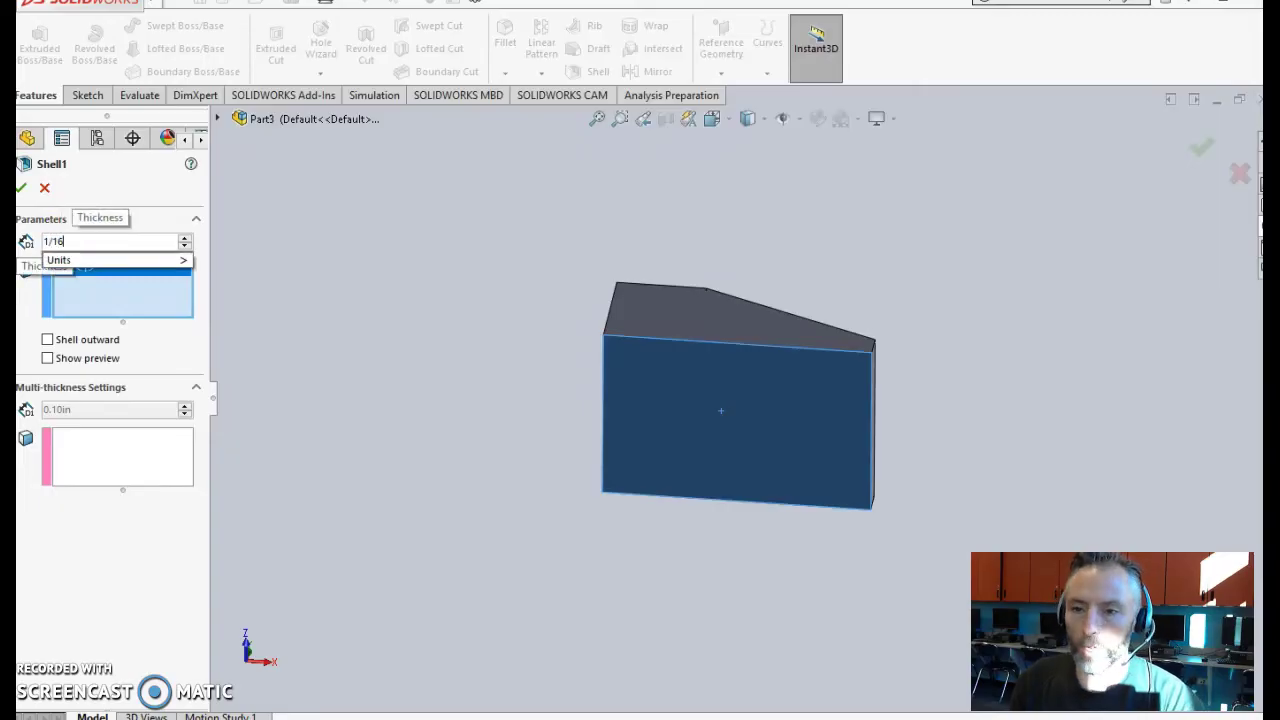
pyautogui.click(349, 291)
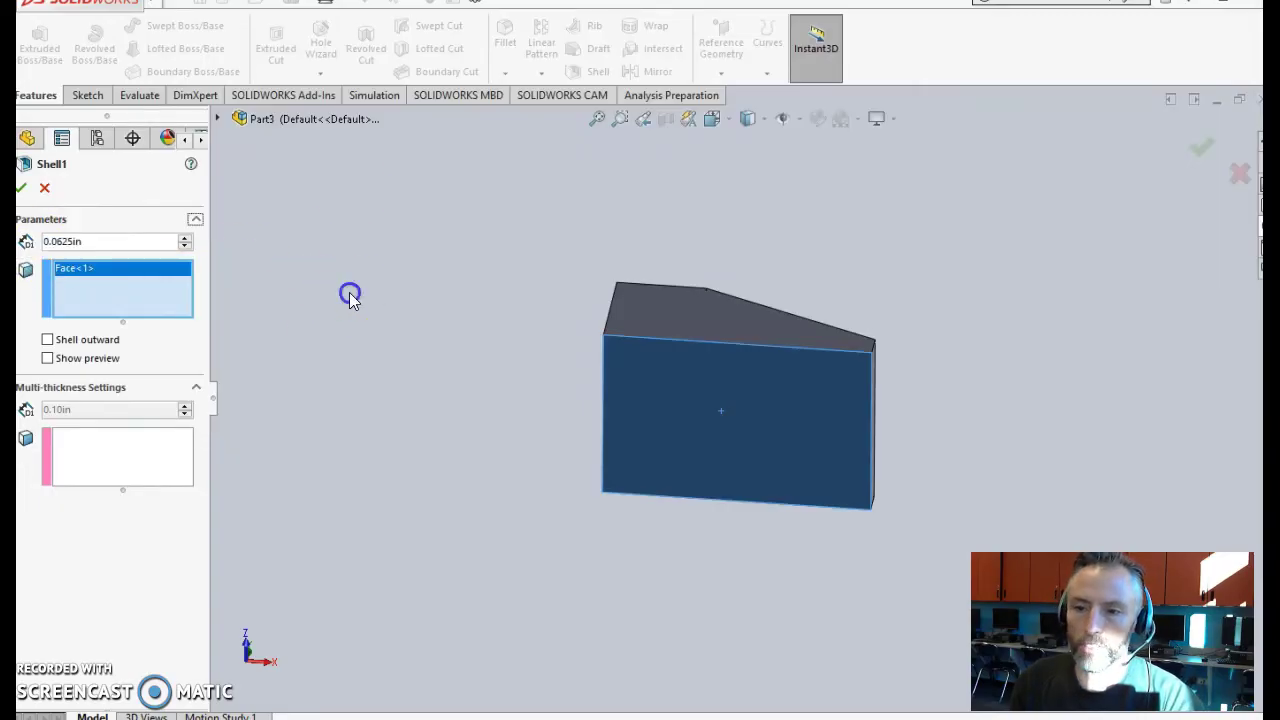
pyautogui.click(23, 188)
pyautogui.moveTo(737, 580); pyautogui.dragTo(675, 385, button='middle')
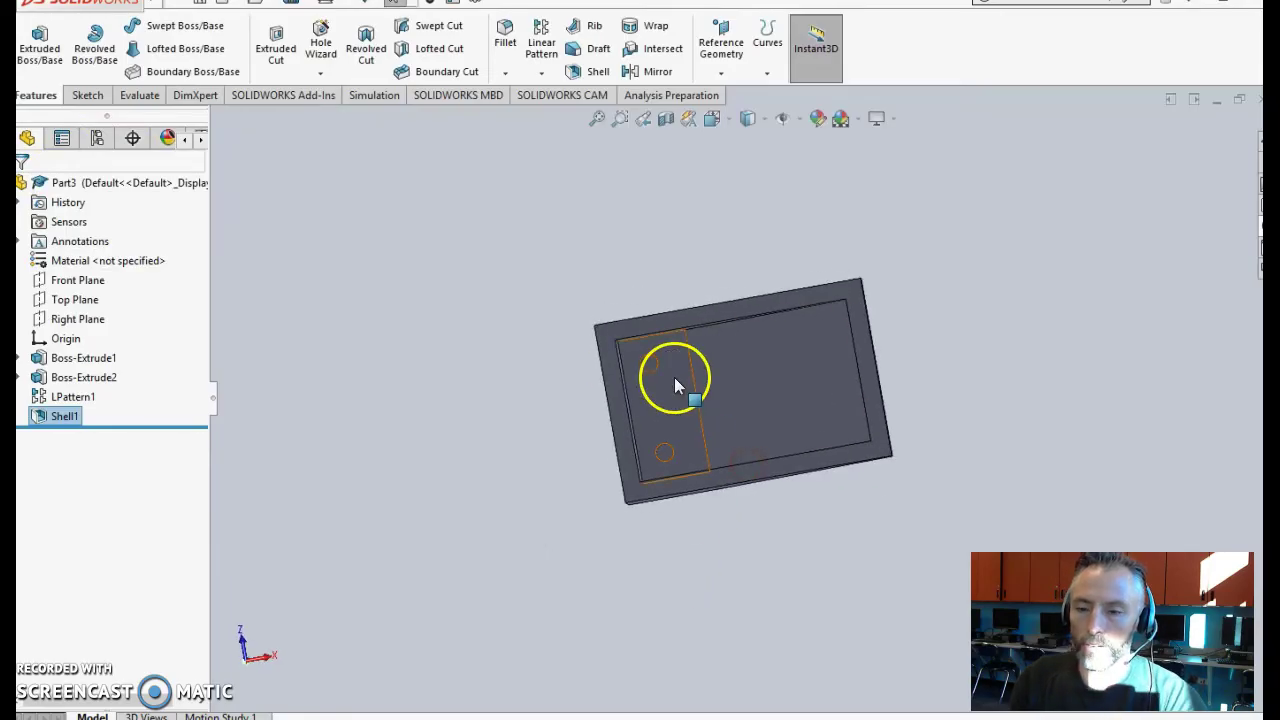